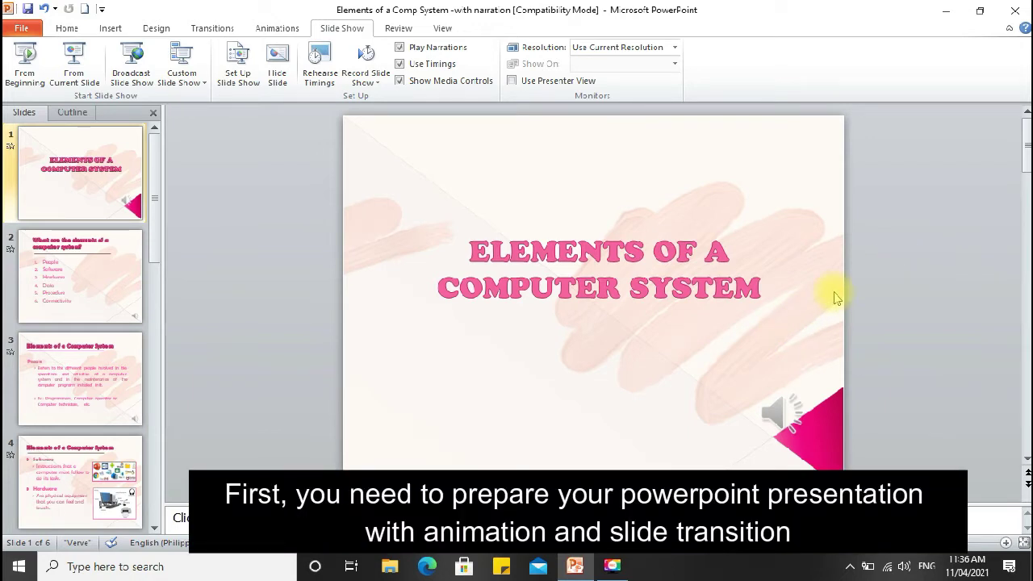
# Review slide 2's animation order and slide transition effects.
pyautogui.click(71, 292)
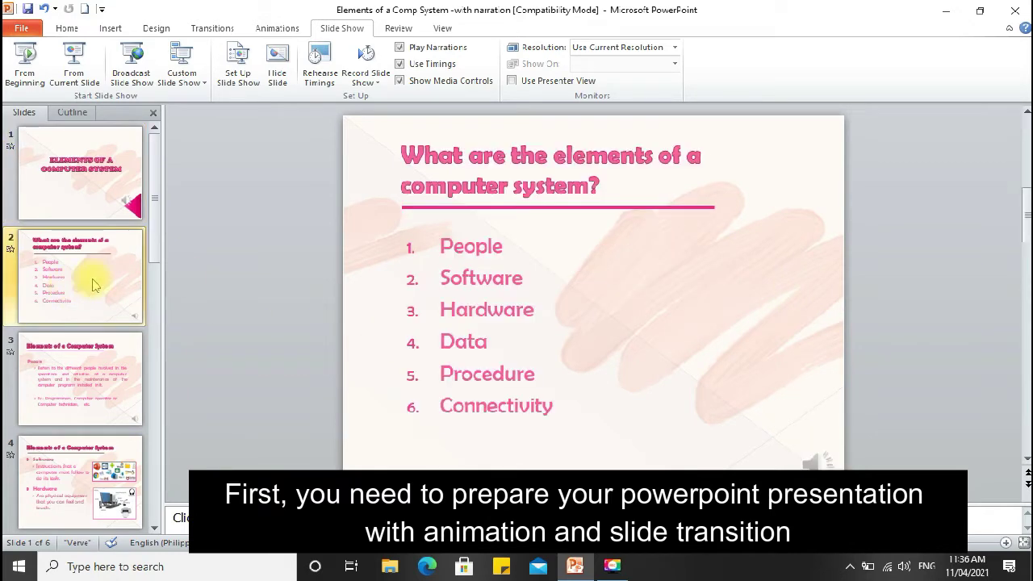
pyautogui.click(257, 29)
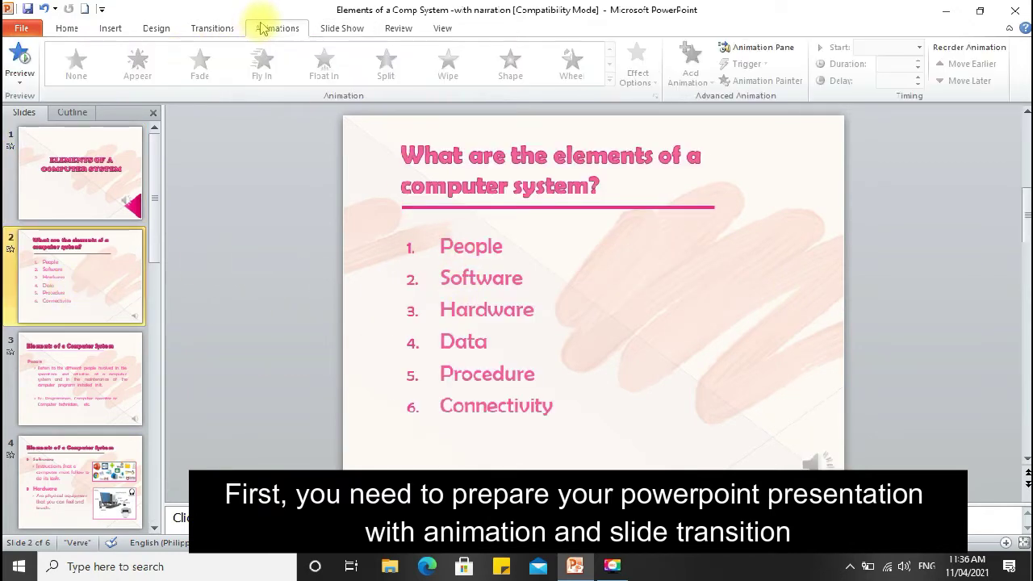
pyautogui.click(213, 30)
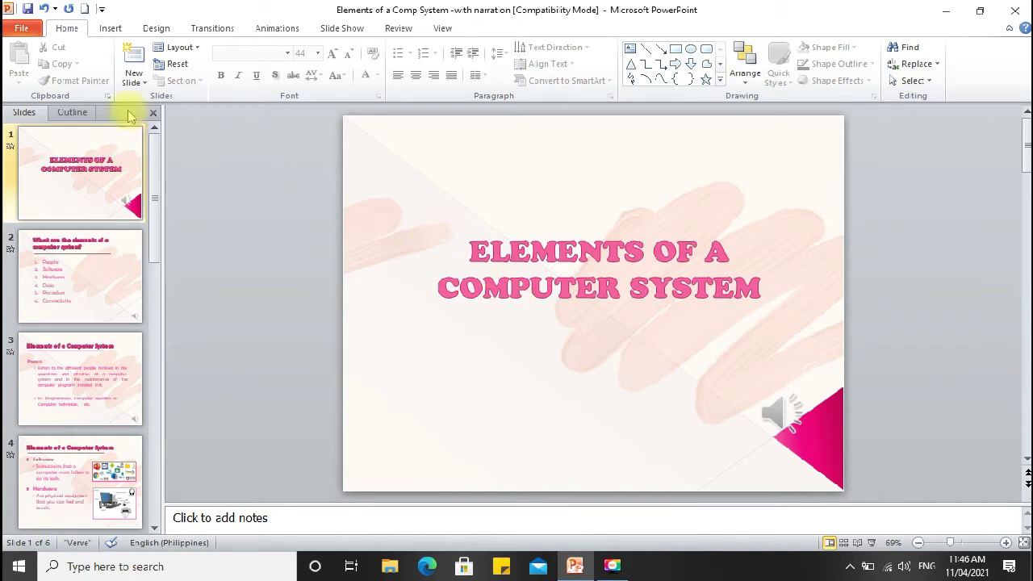
# Open the Record Sound recorder from Insert > Audio, then close it without recording.
pyautogui.click(110, 30)
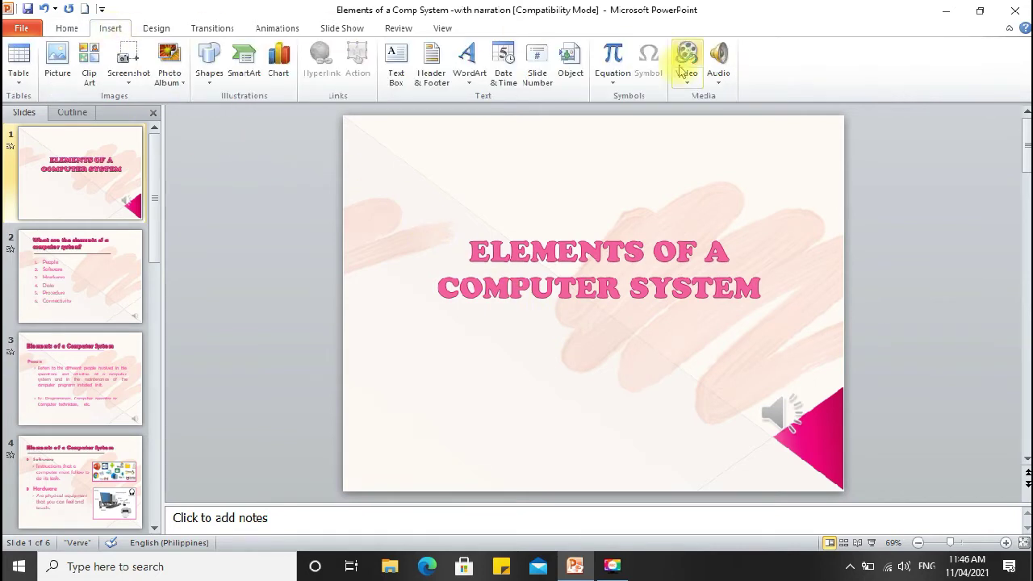
pyautogui.click(718, 79)
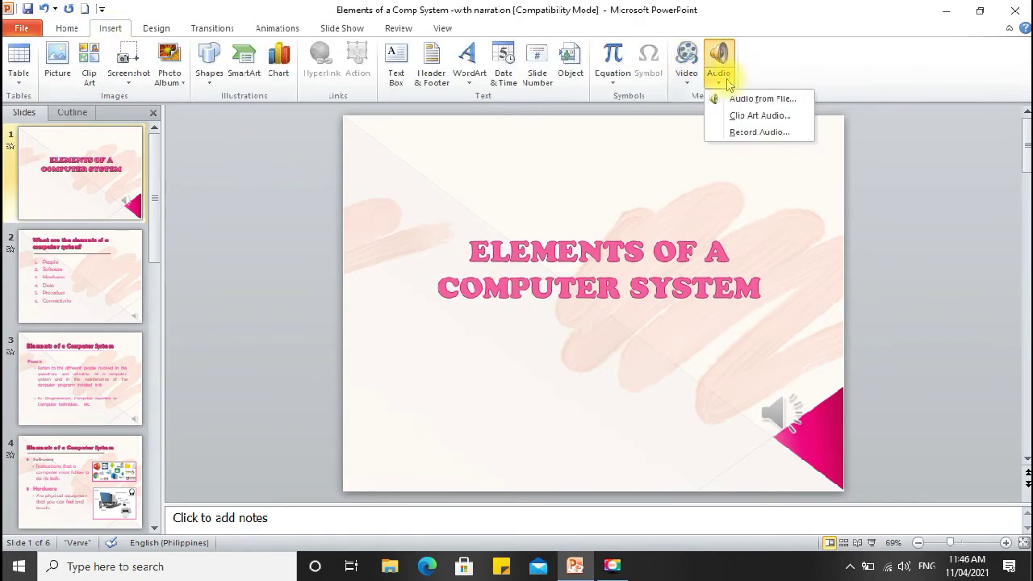
pyautogui.click(750, 134)
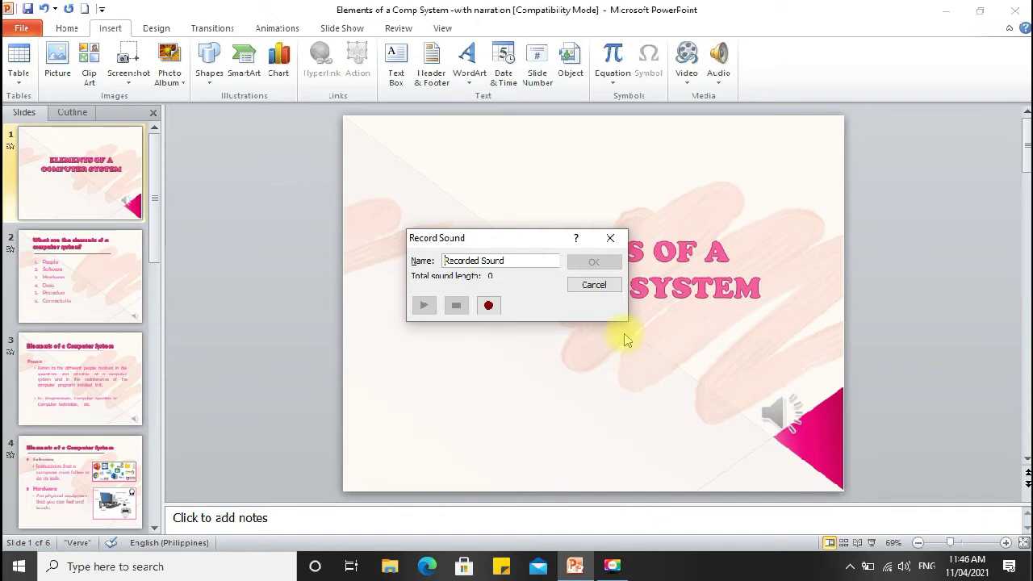
pyautogui.click(616, 242)
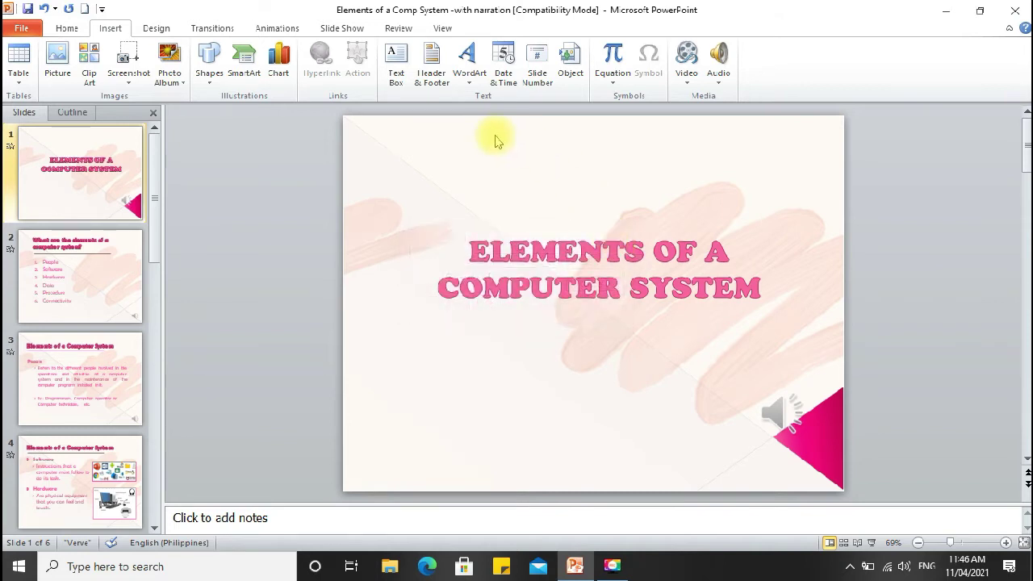
# Start recording the slide show with timings and narration from the current slide.
pyautogui.click(342, 28)
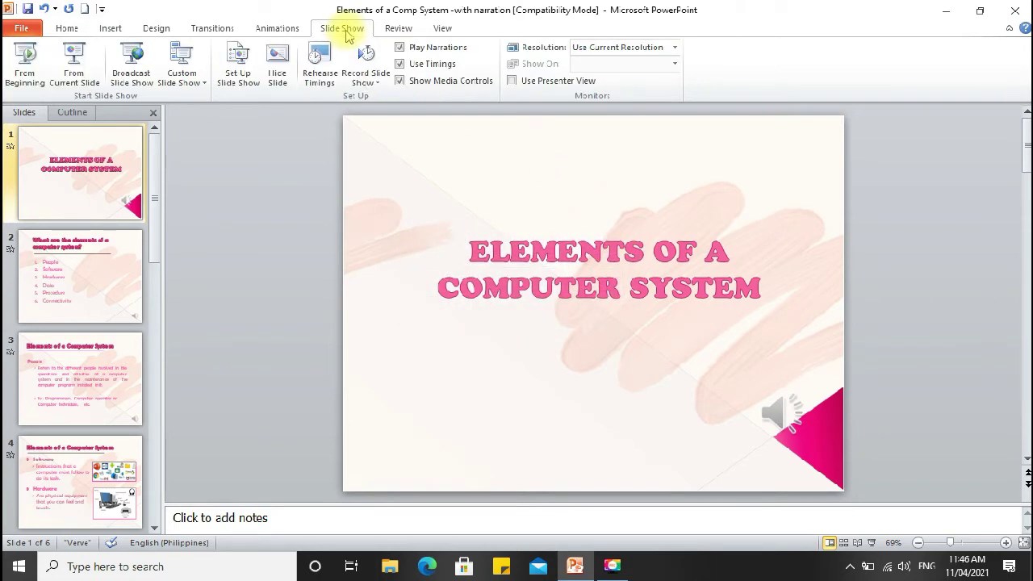
pyautogui.click(371, 82)
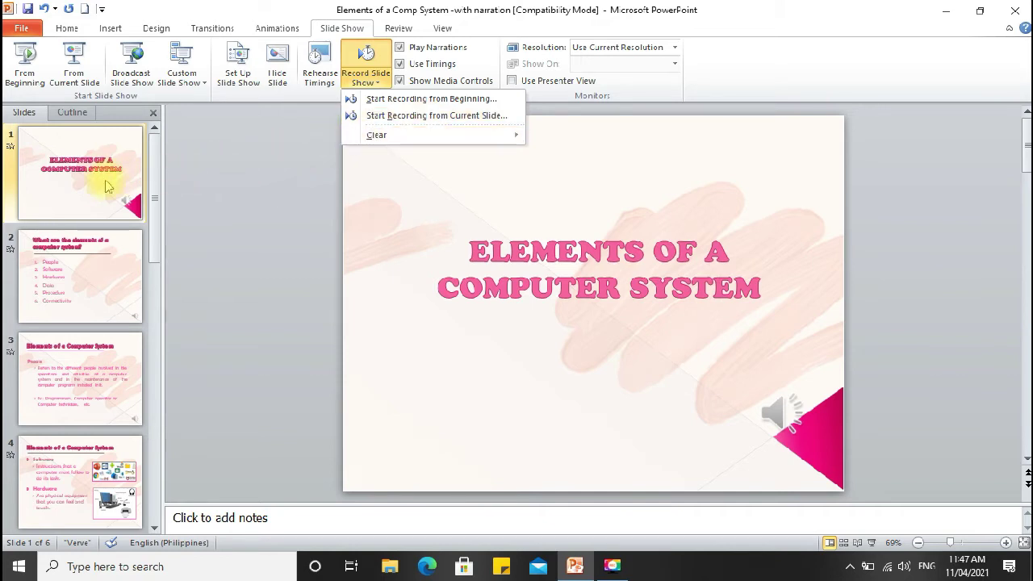
pyautogui.click(427, 118)
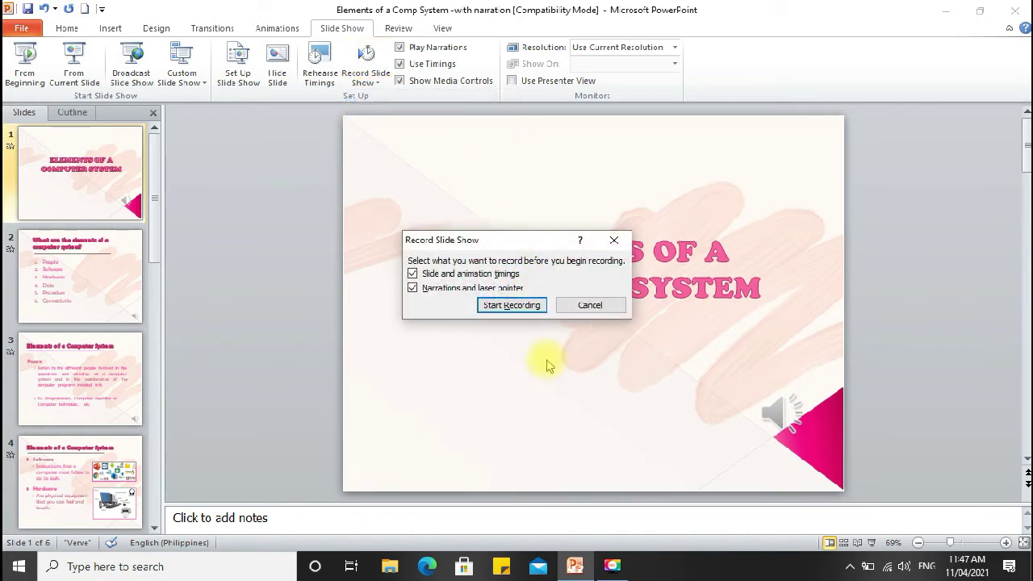
pyautogui.click(515, 307)
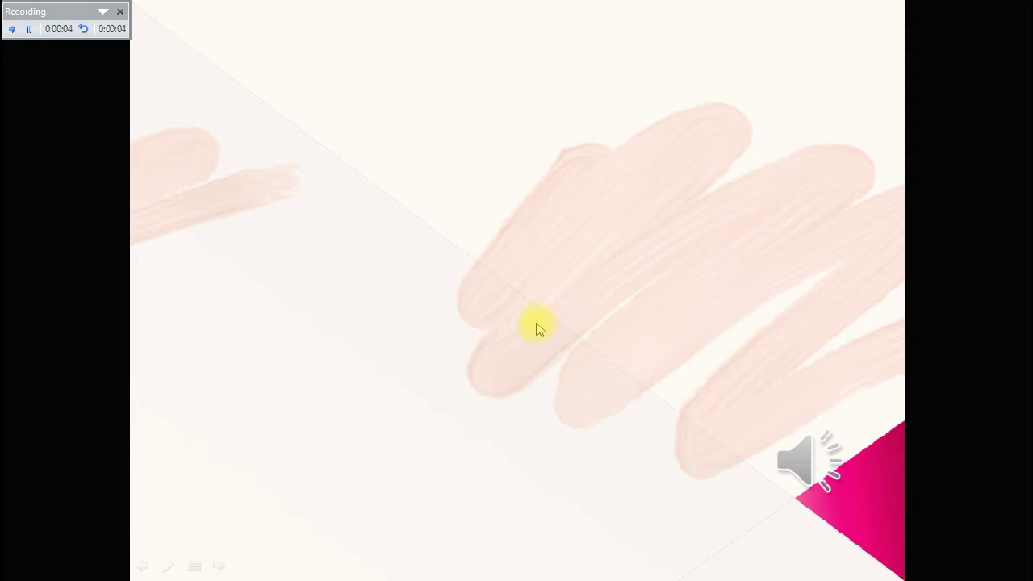
# Narrate the title slide with its title animation, then end the show at 00:17.
pyautogui.click(539, 328)
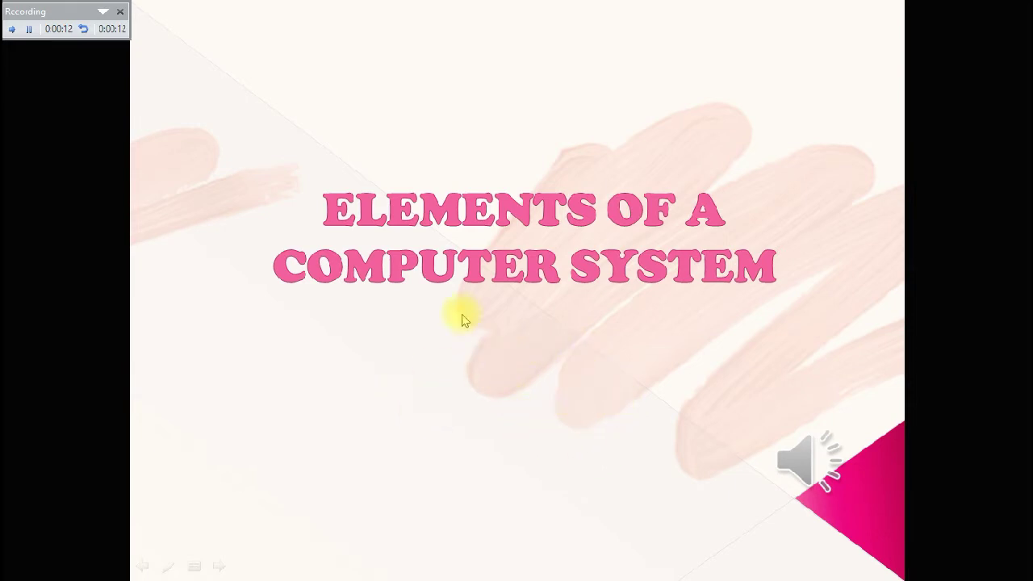
pyautogui.rightClick(635, 367)
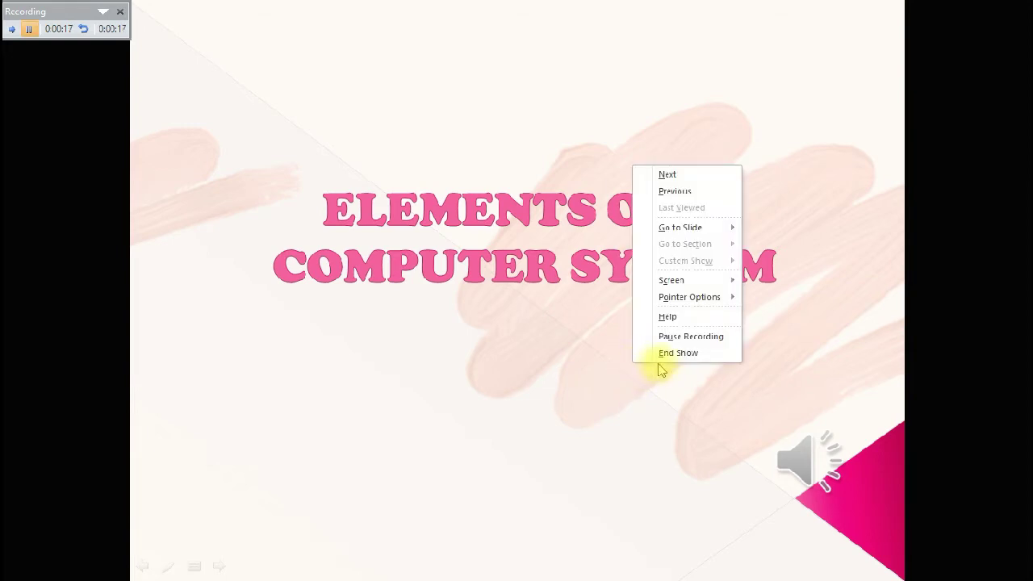
pyautogui.click(668, 358)
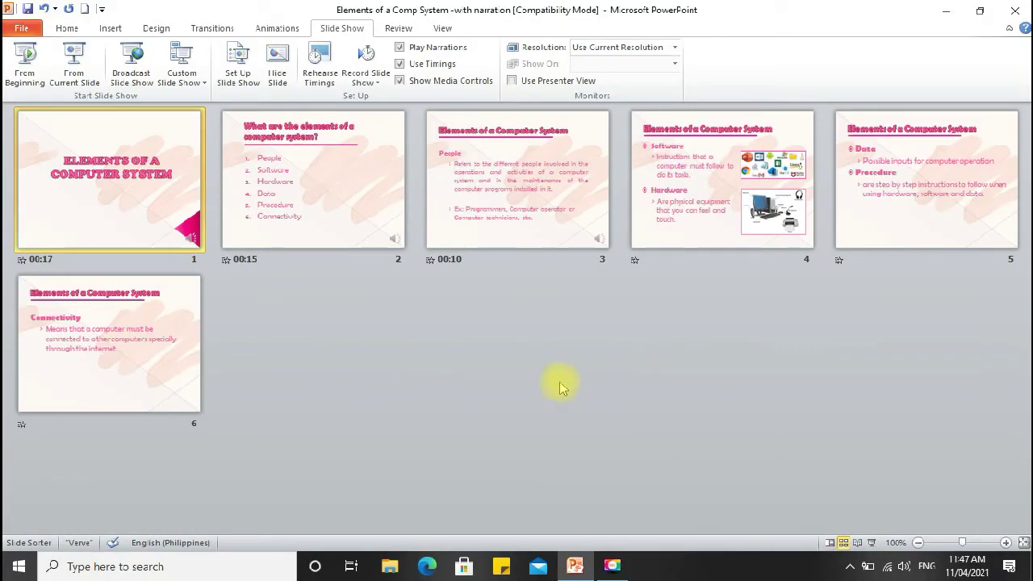
# Return to Normal view, check slide 2, and select slide 1's narration audio icon.
pyautogui.click(831, 544)
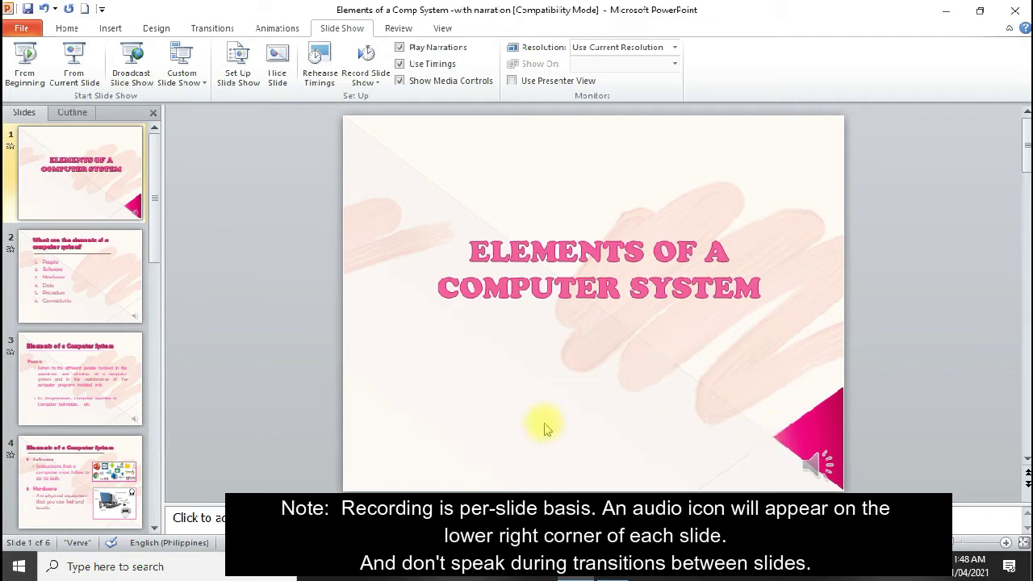
pyautogui.click(125, 307)
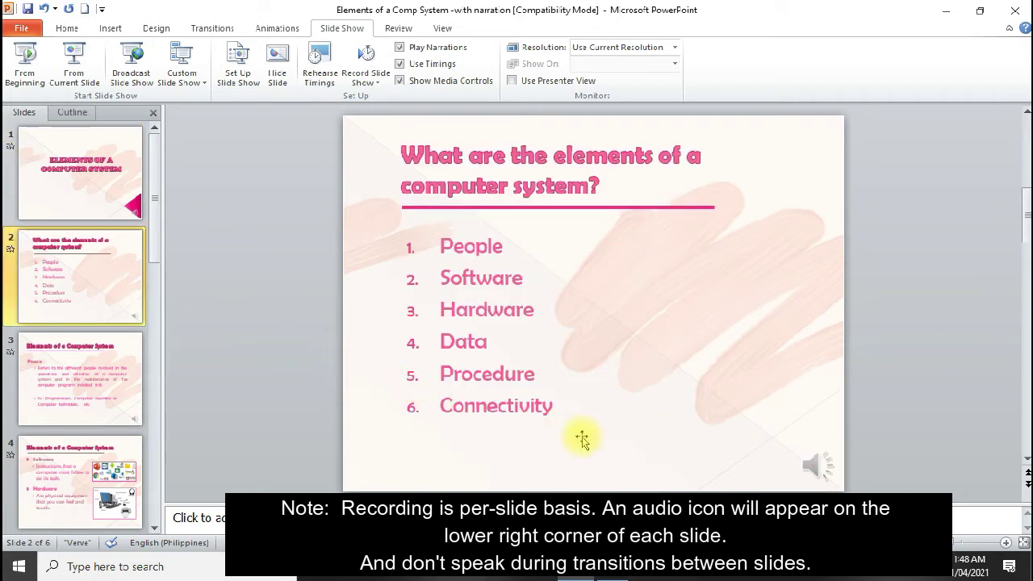
pyautogui.click(115, 202)
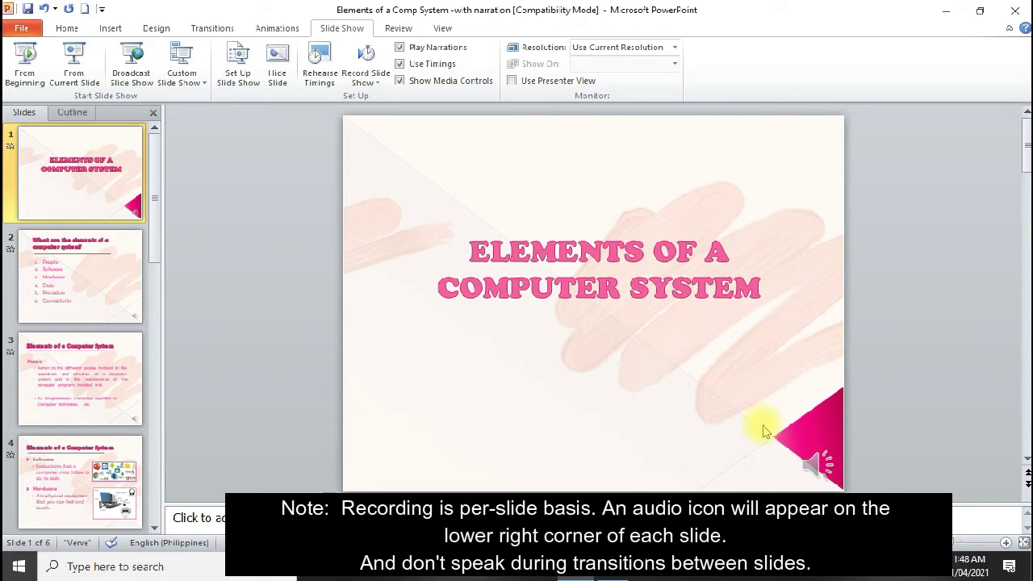
pyautogui.click(820, 457)
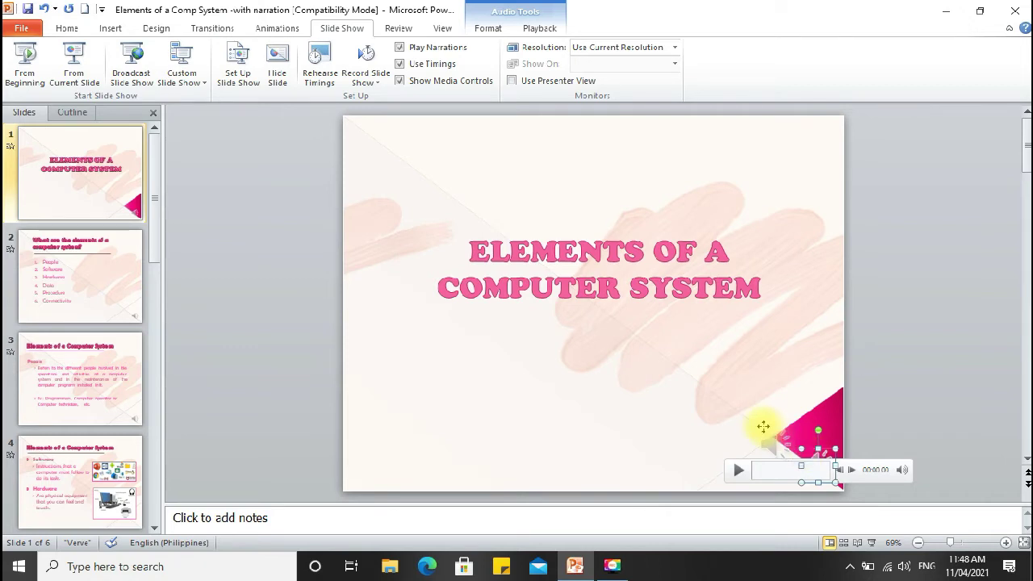
# Nudge the narration icon up-left, play and pause it, and show its Playback settings.
pyautogui.moveTo(762, 422); pyautogui.dragTo(765, 422)
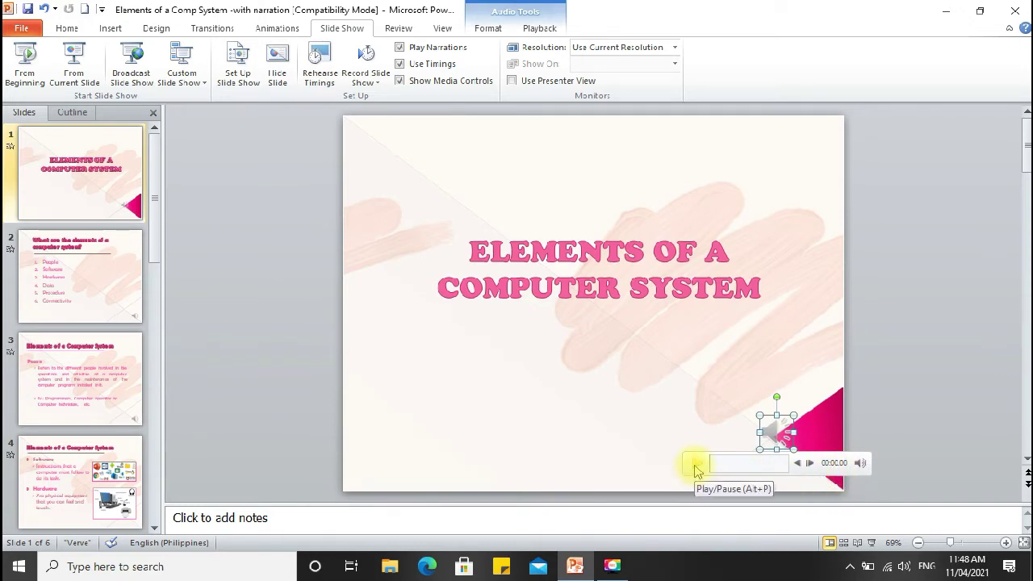
pyautogui.click(697, 466)
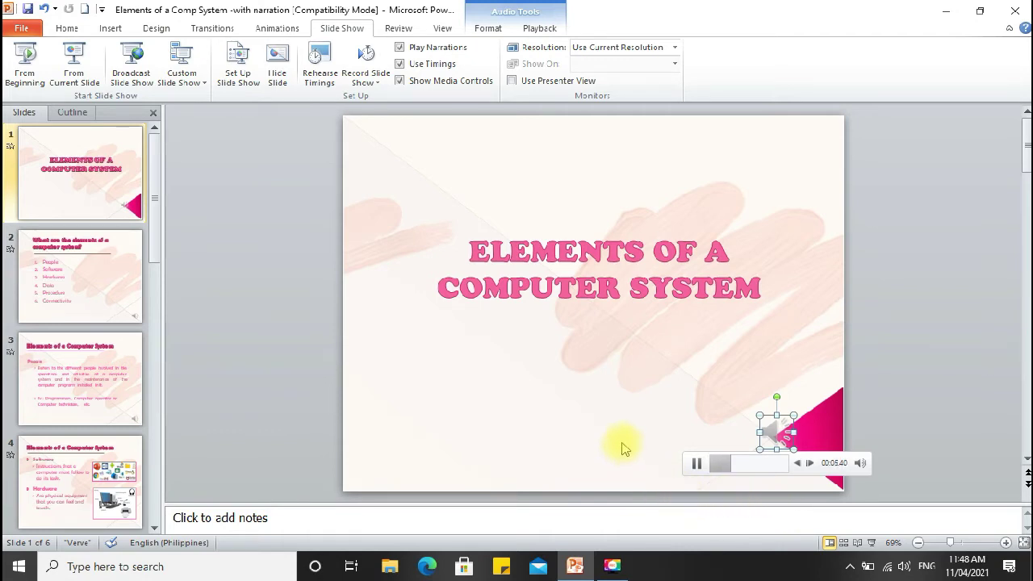
pyautogui.click(697, 466)
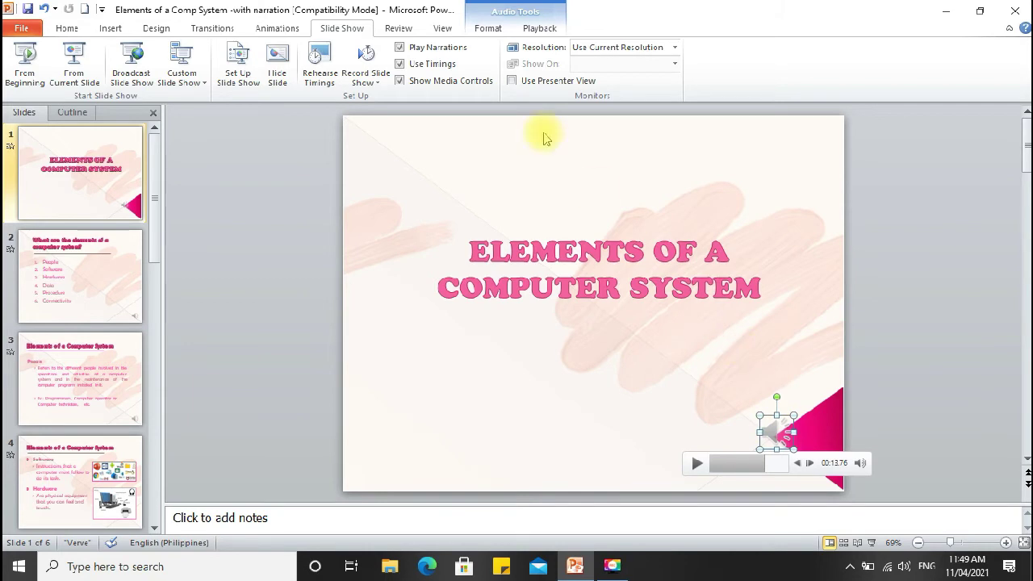
pyautogui.click(538, 28)
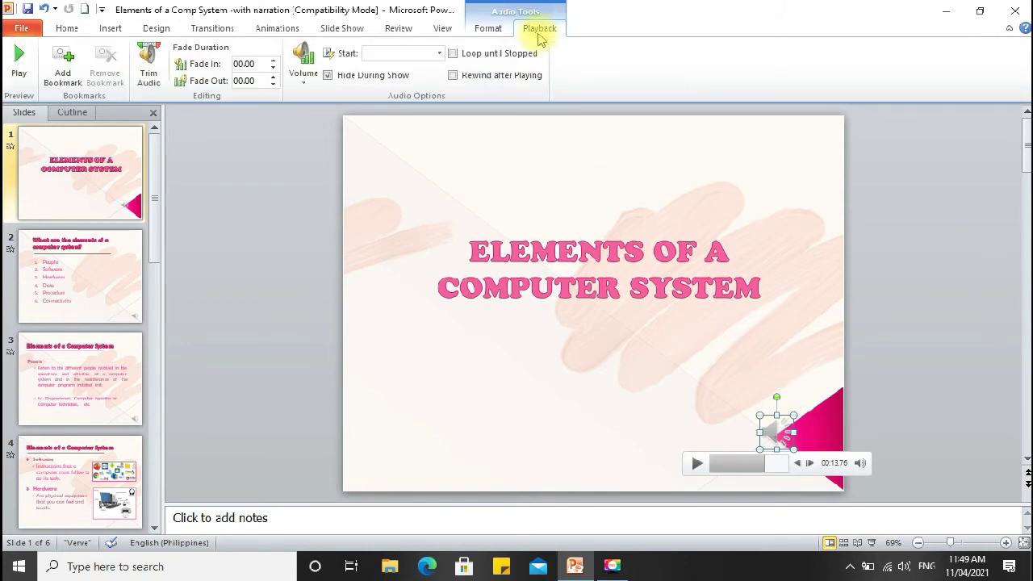
# In Trim Audio, preview the clip, move the start to 00:01.714 and shorten the end.
pyautogui.click(150, 77)
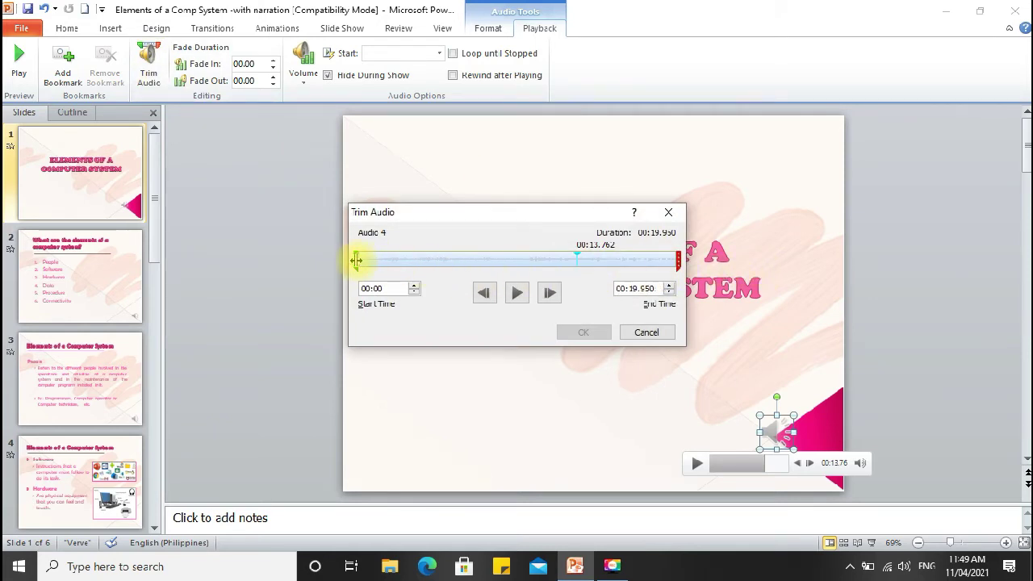
pyautogui.click(517, 292)
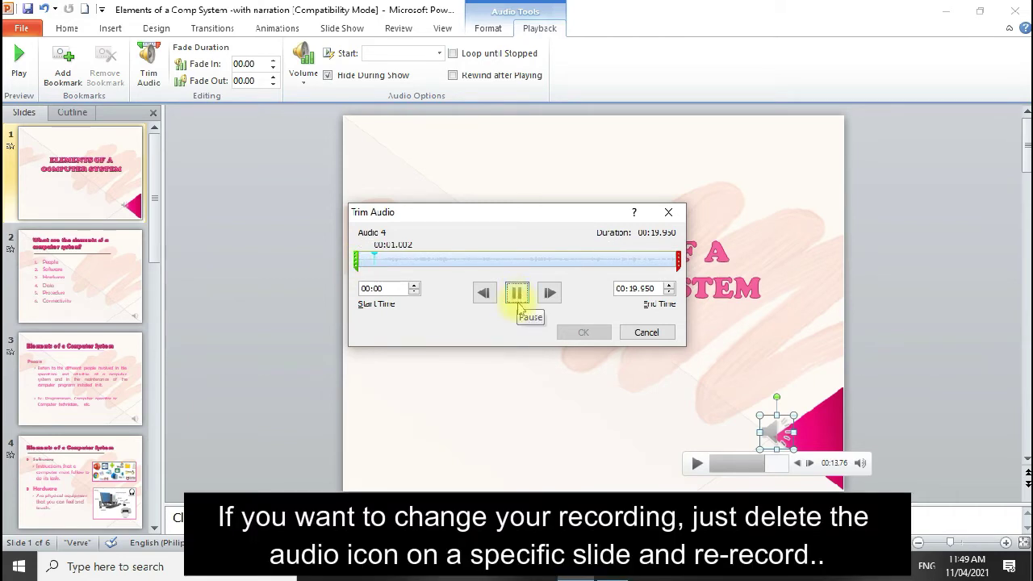
pyautogui.click(516, 293)
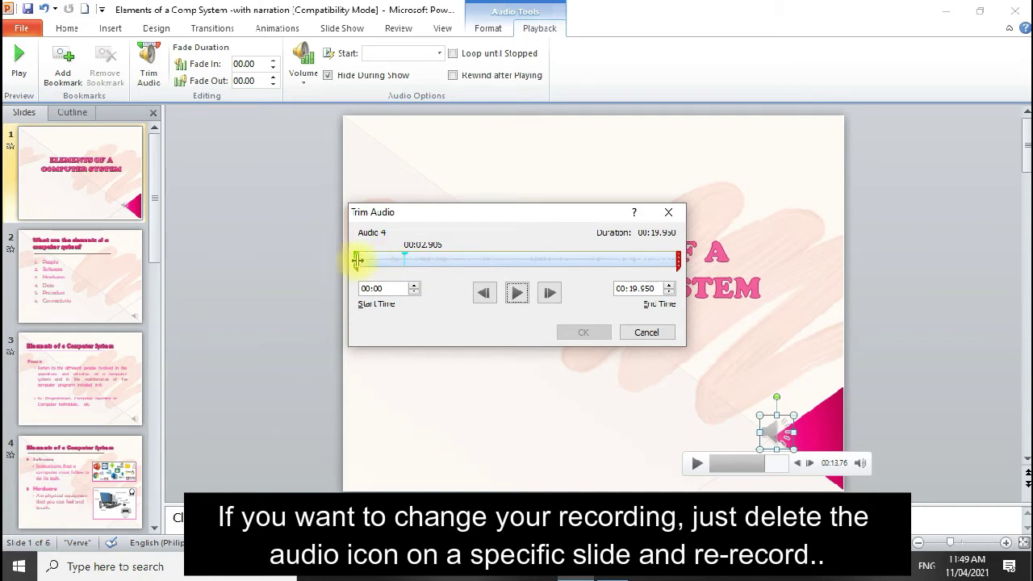
pyautogui.moveTo(356, 259); pyautogui.dragTo(385, 263)
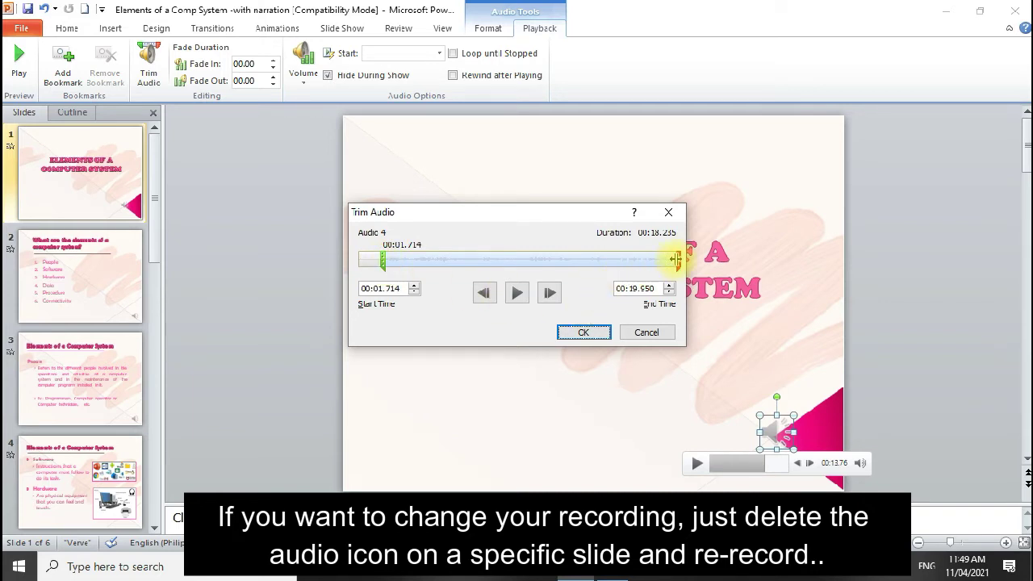
pyautogui.moveTo(675, 259); pyautogui.dragTo(554, 270)
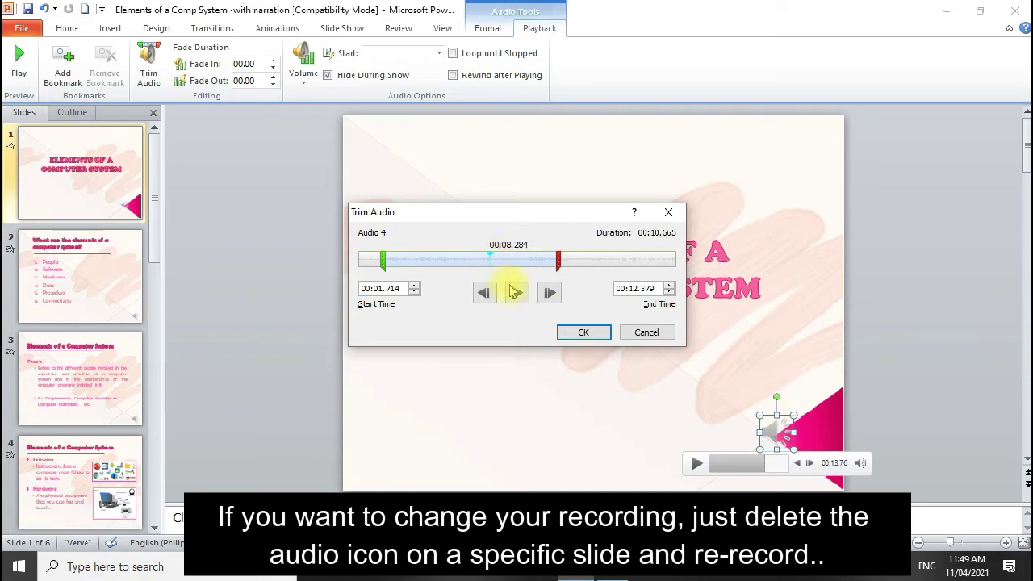
pyautogui.click(516, 292)
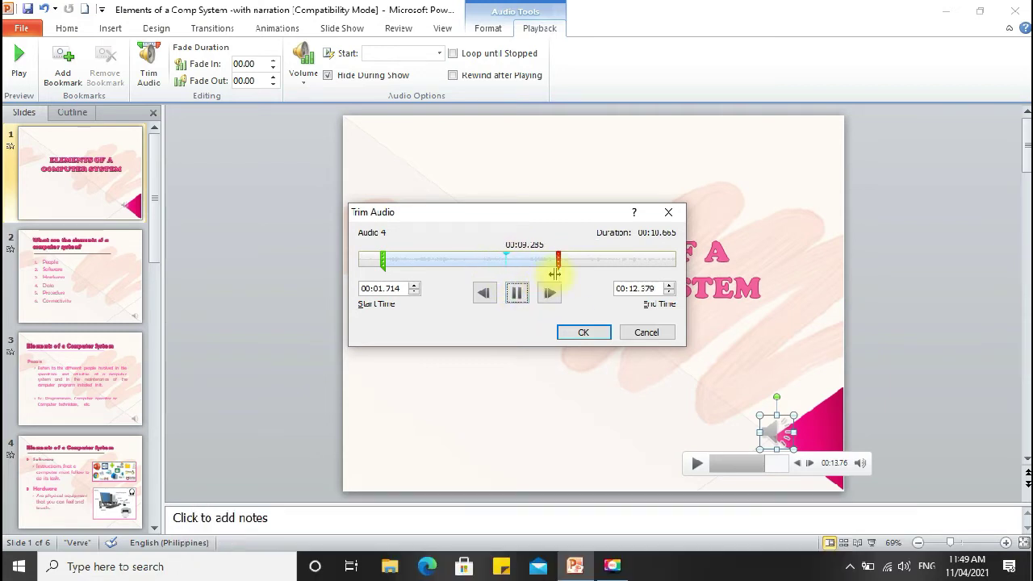
pyautogui.click(517, 293)
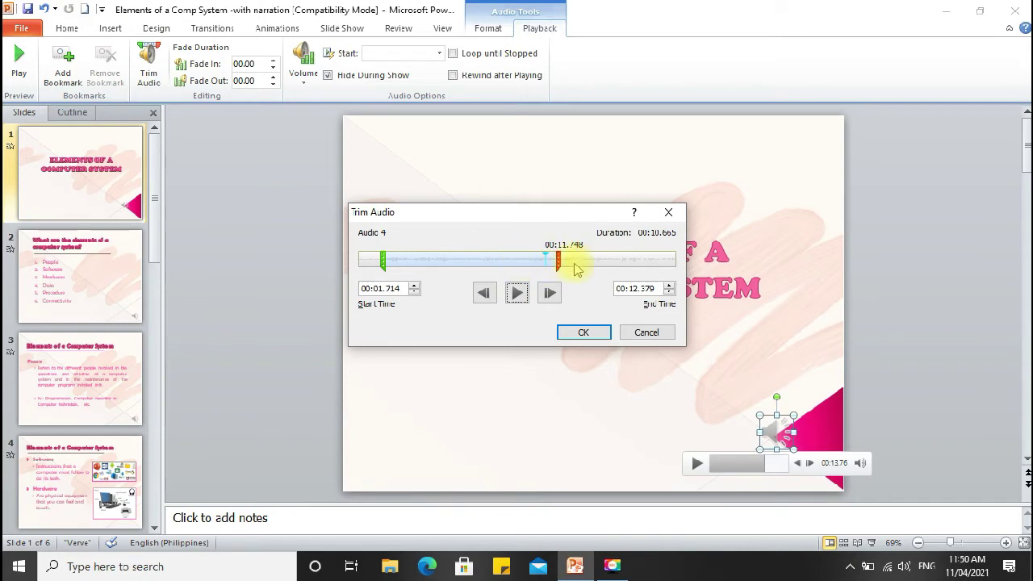
# Set the end marker to 00:09.760, apply the trim, and play the trimmed narration.
pyautogui.moveTo(560, 263); pyautogui.dragTo(515, 264)
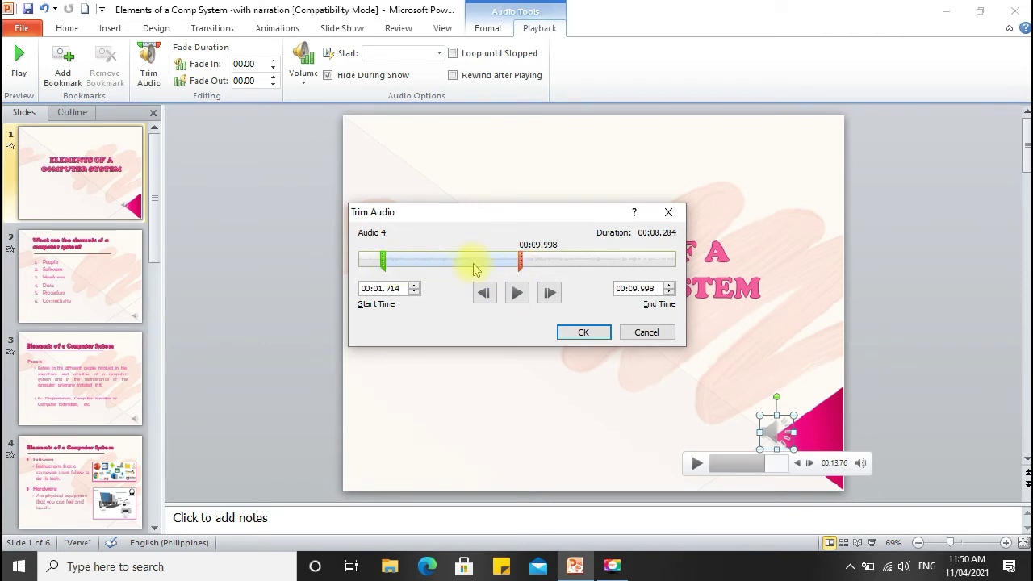
pyautogui.click(446, 262)
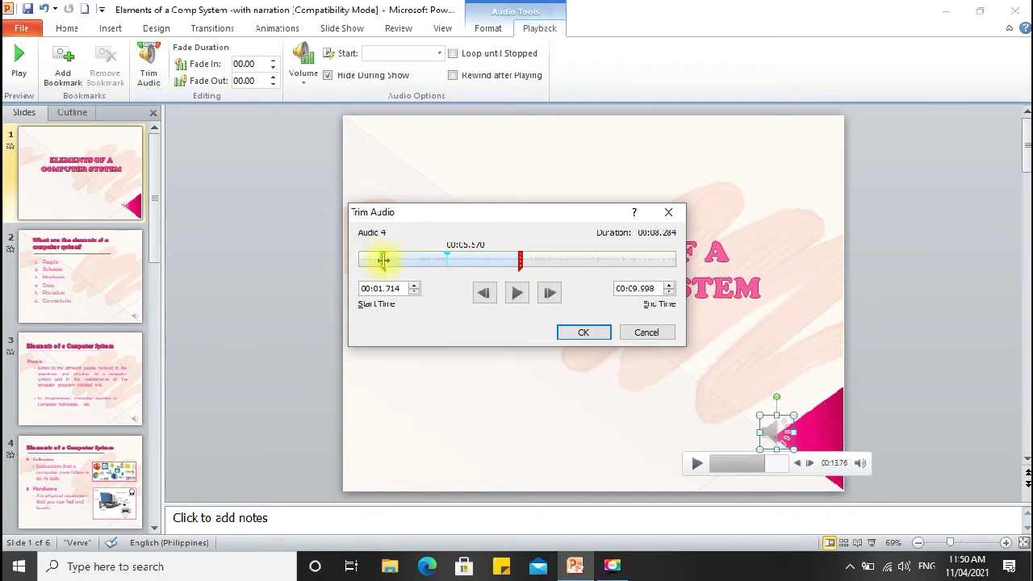
pyautogui.click(388, 269)
pyautogui.click(516, 293)
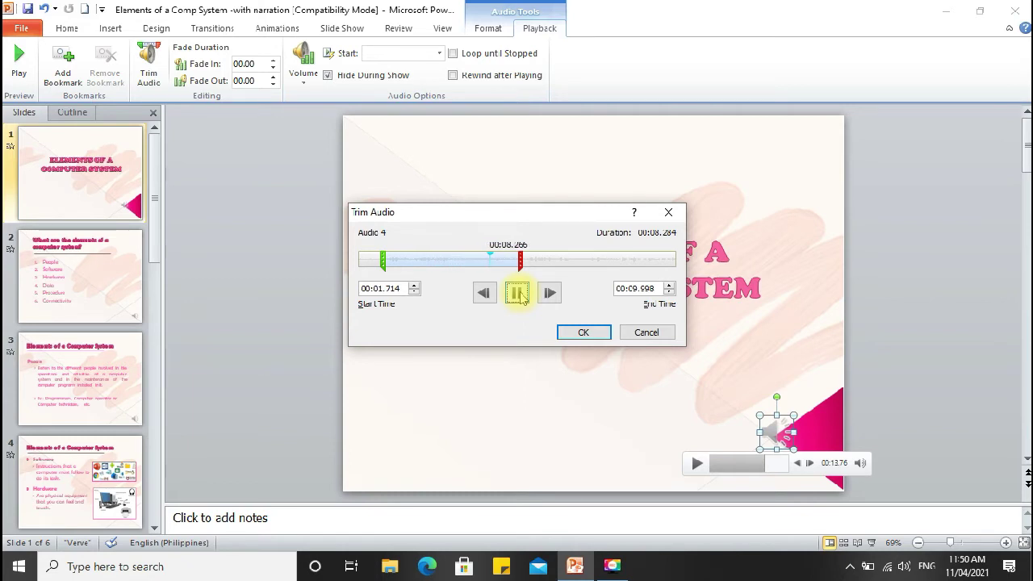
pyautogui.click(521, 297)
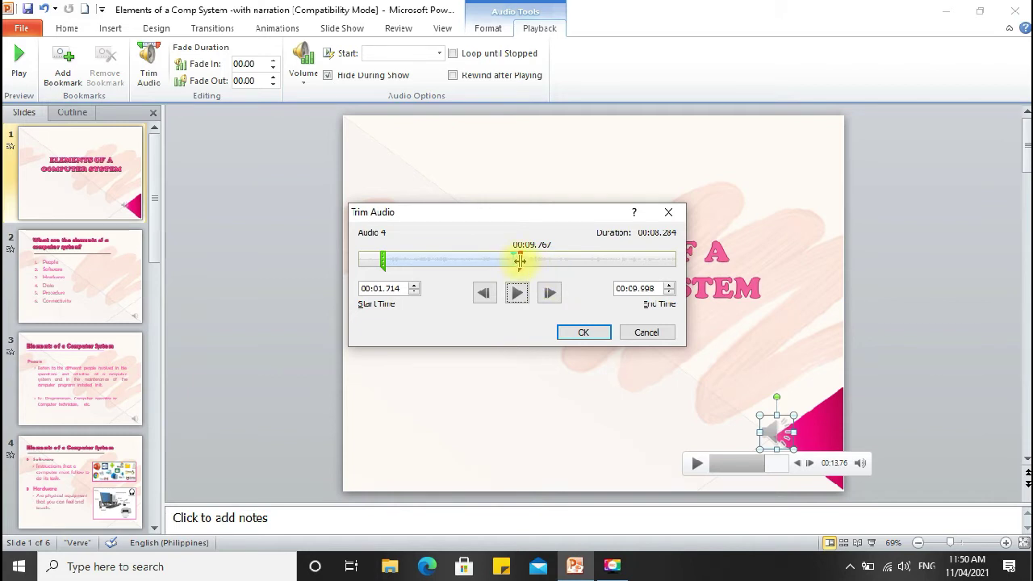
pyautogui.moveTo(520, 260); pyautogui.dragTo(515, 262)
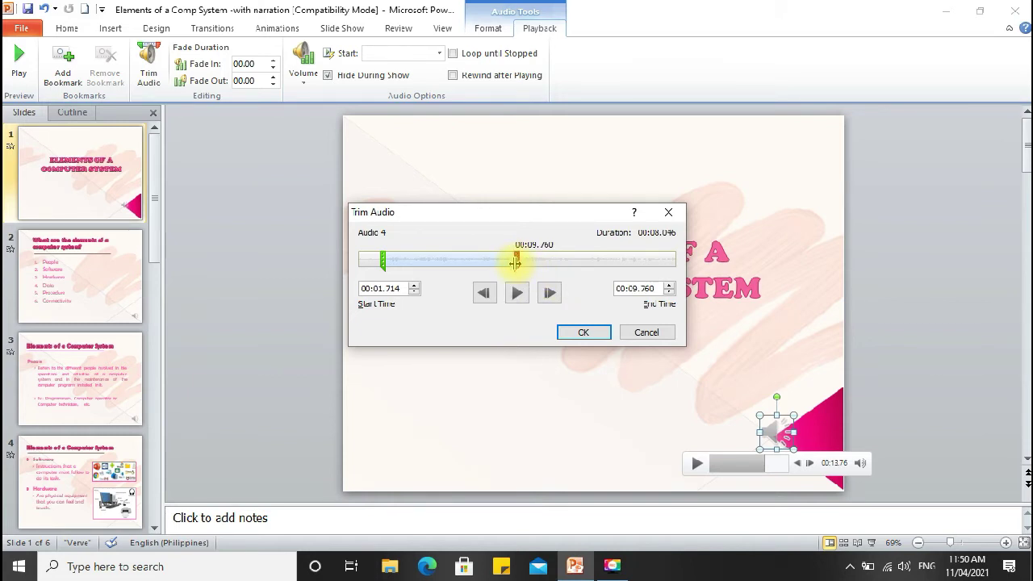
pyautogui.click(583, 332)
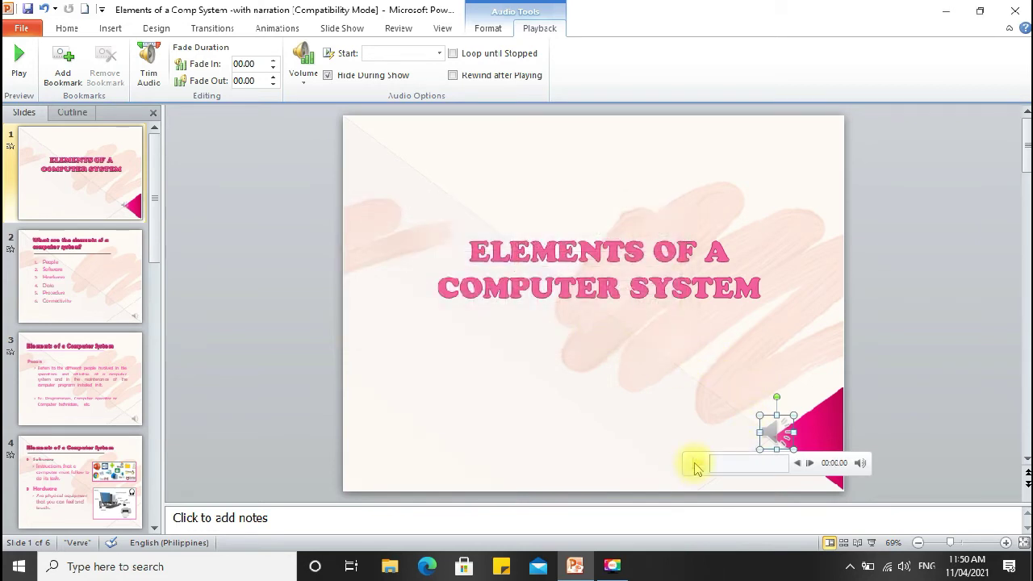
pyautogui.click(697, 466)
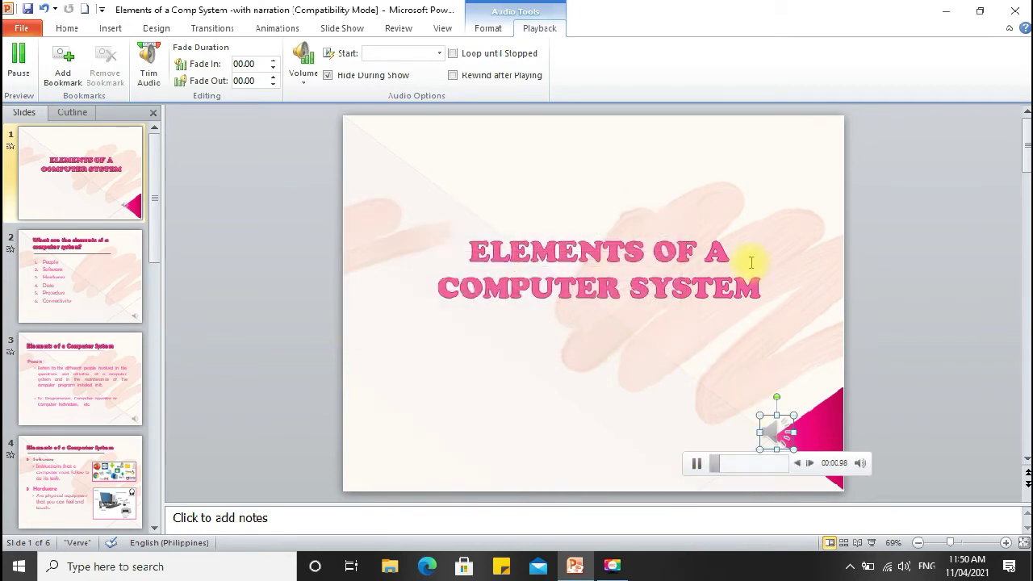
pyautogui.click(696, 469)
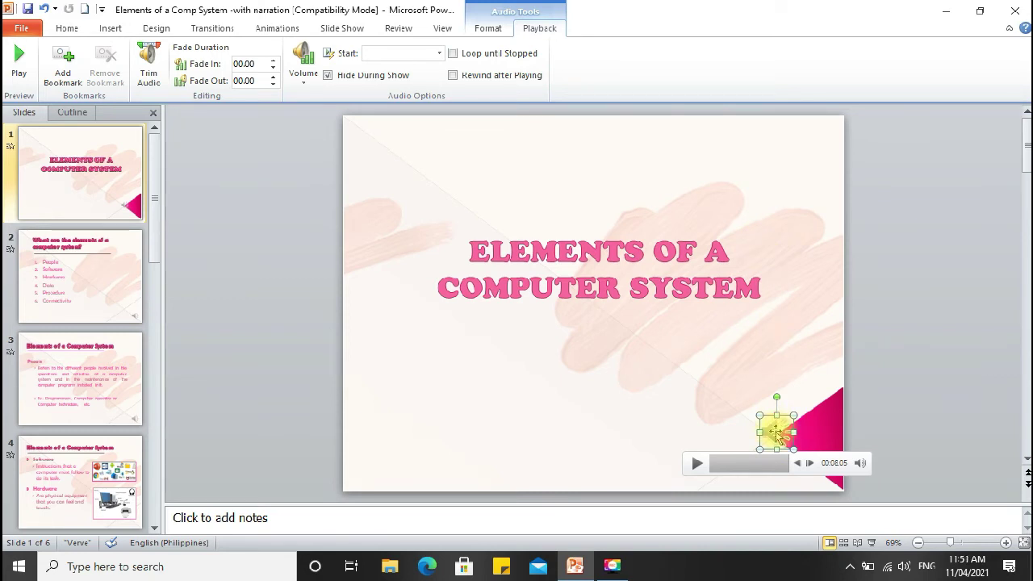
# Replace the audio icon with the A2 teacher picture and move it to the top-right.
pyautogui.rightClick(778, 435)
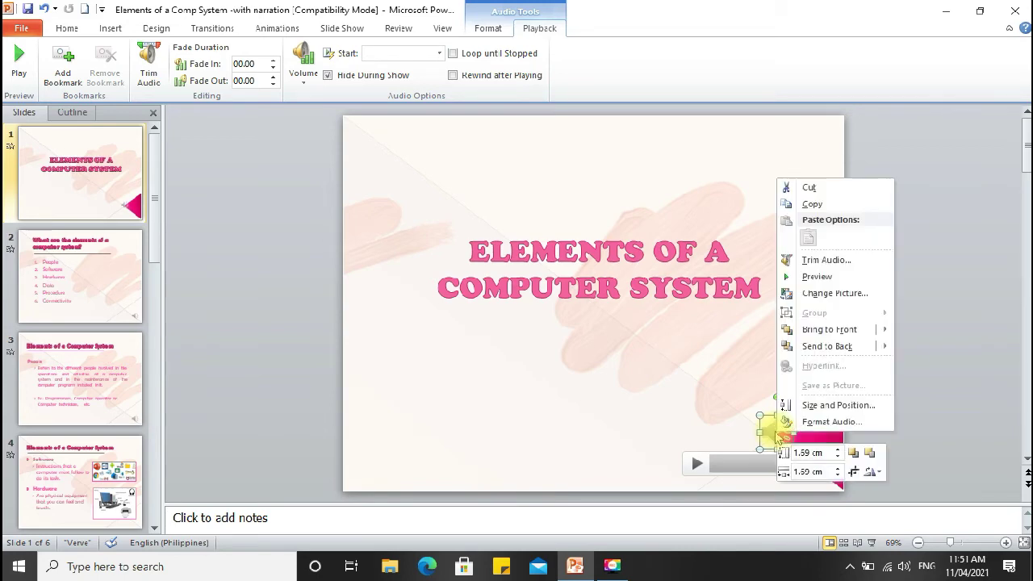
pyautogui.click(808, 293)
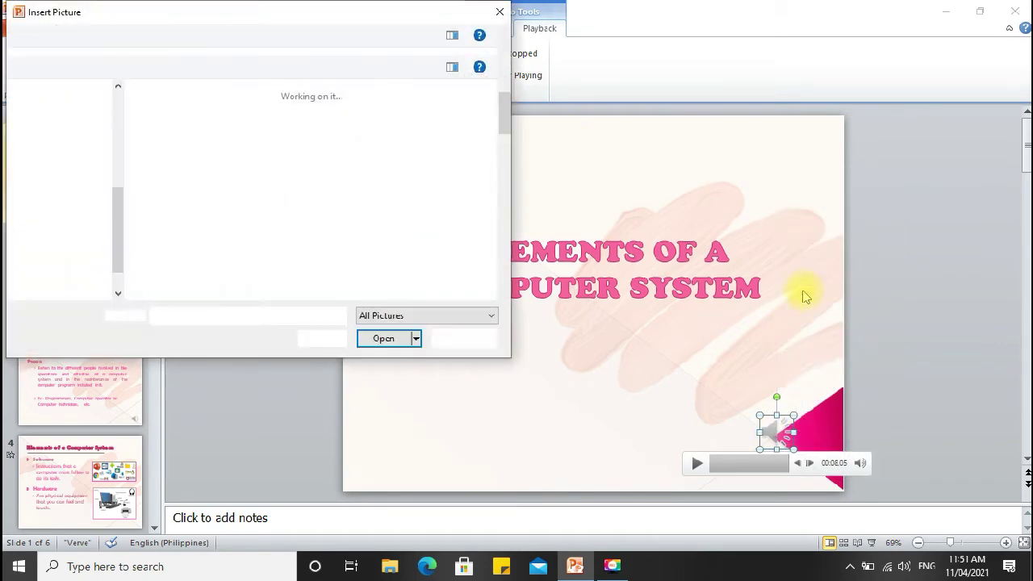
pyautogui.scroll(-2, 272, 236)
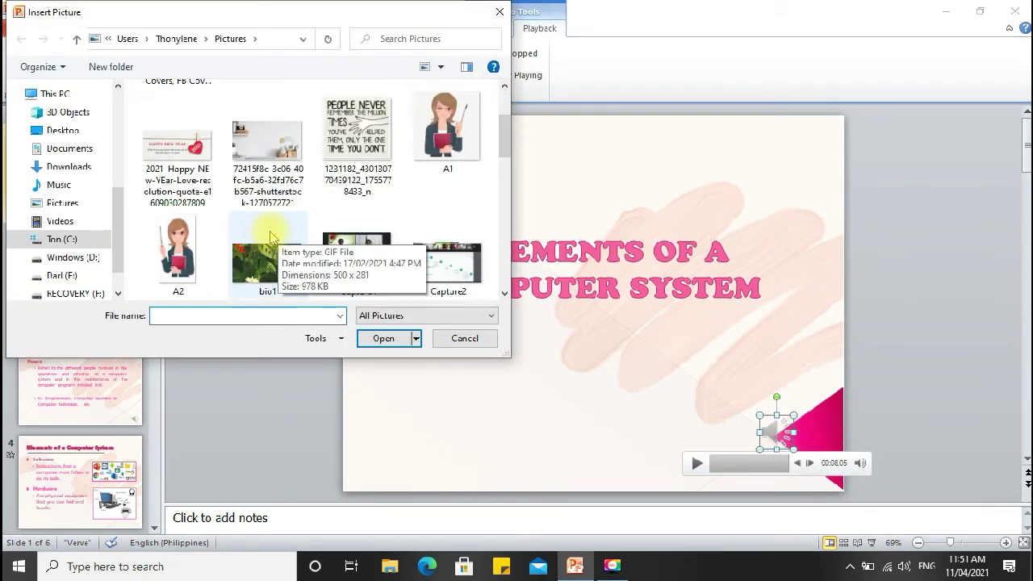
pyautogui.click(179, 255)
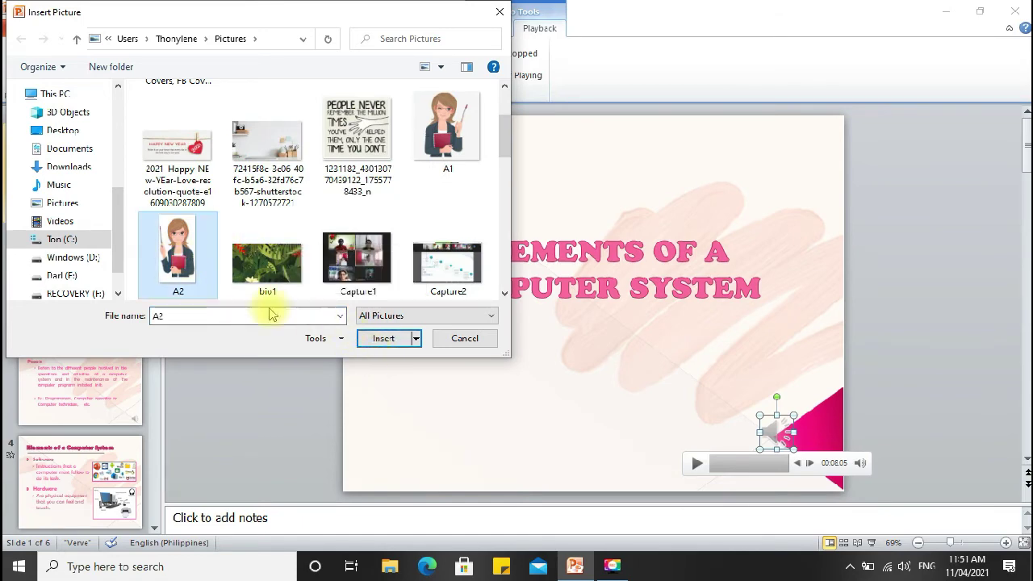
pyautogui.click(382, 338)
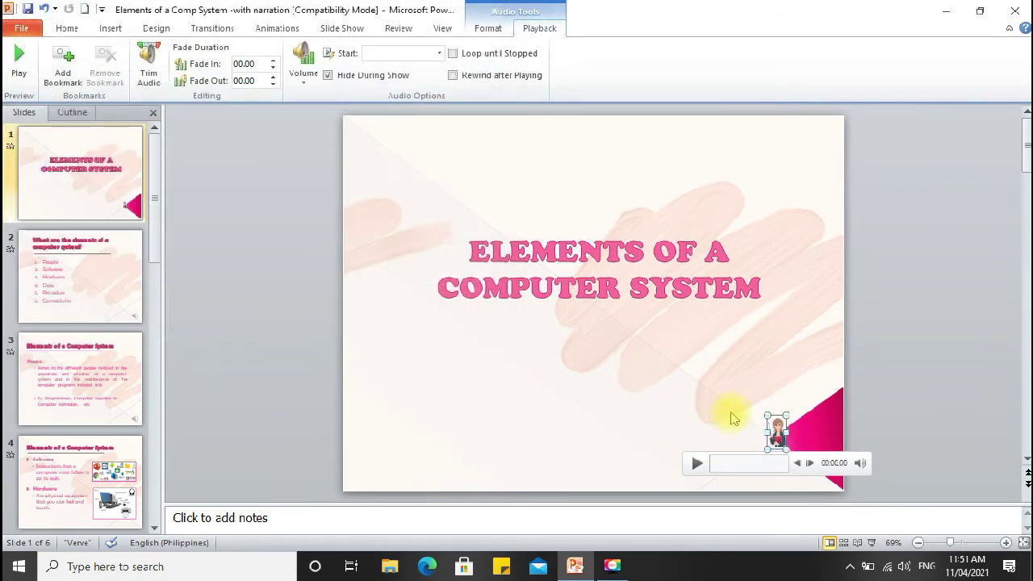
pyautogui.moveTo(778, 428); pyautogui.dragTo(754, 193)
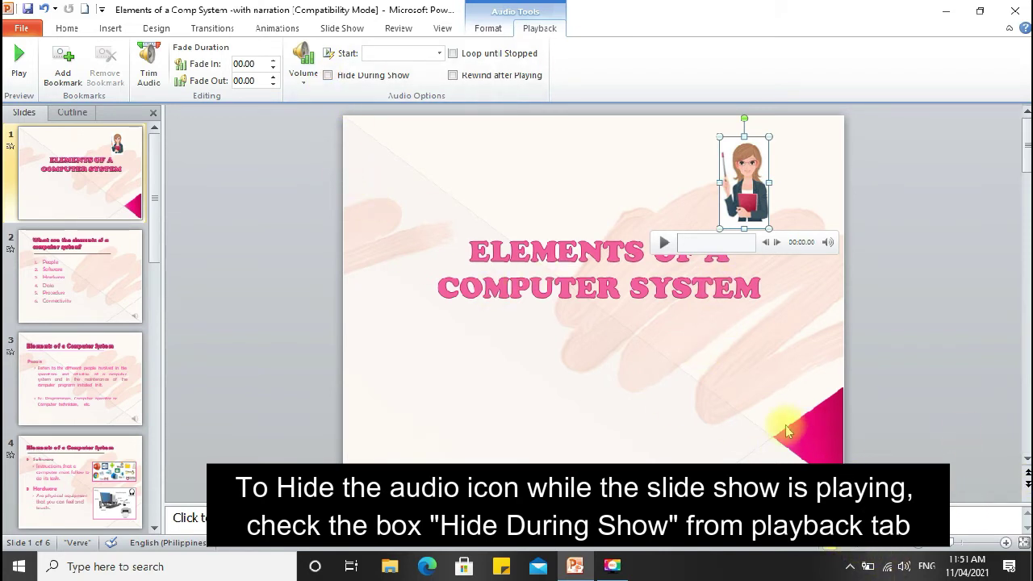
pyautogui.press('F5')
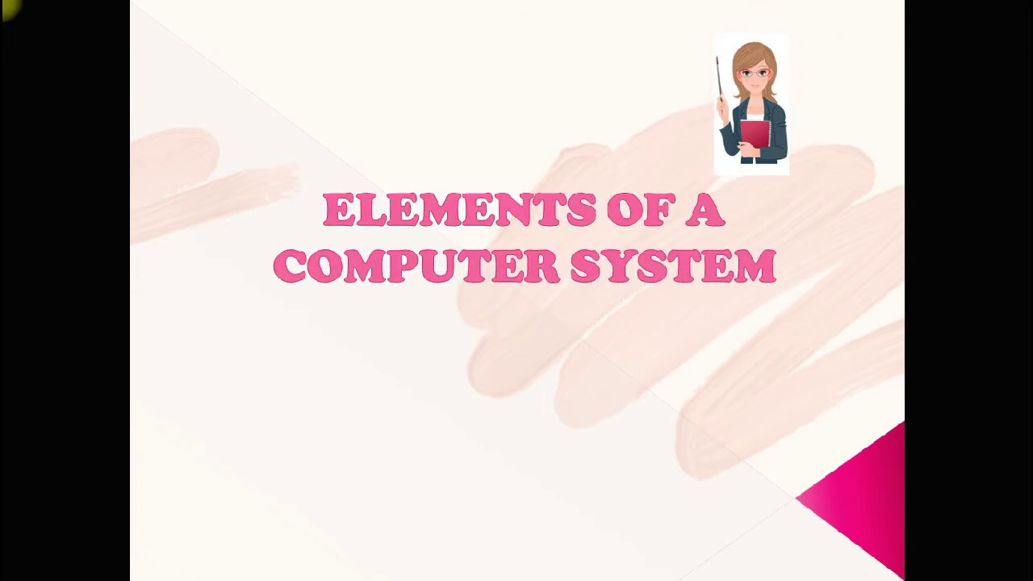
pyautogui.press('Escape')
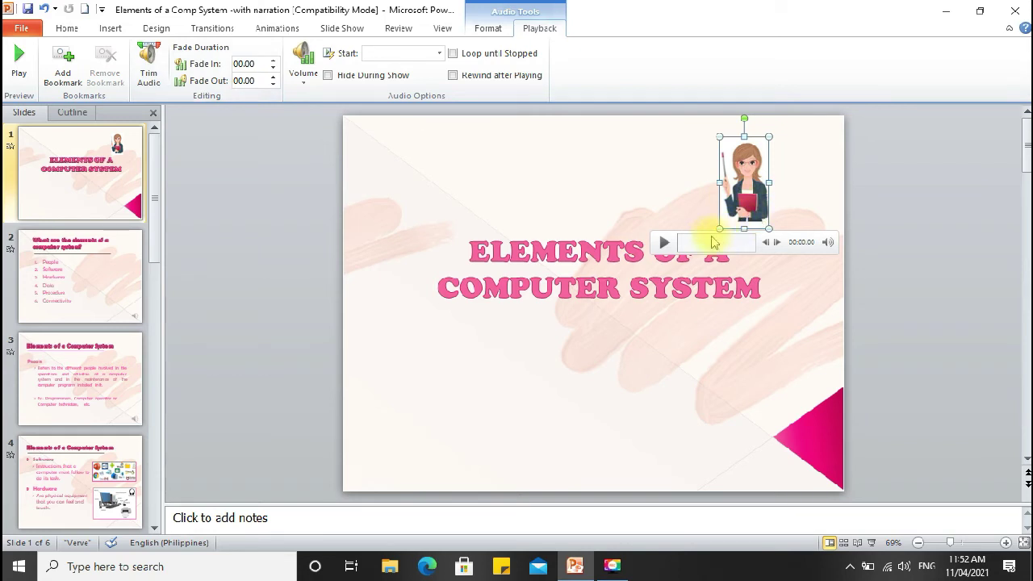
# Set the narration's Fade Out to 01.00 and Fade In to 00.50, then deselect it.
pyautogui.click(272, 81)
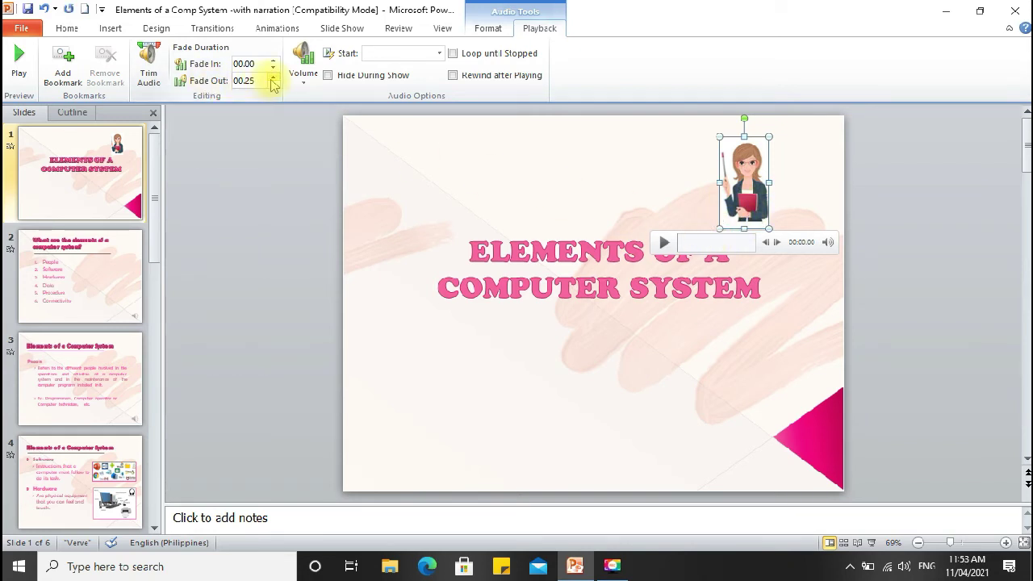
pyautogui.click(272, 81)
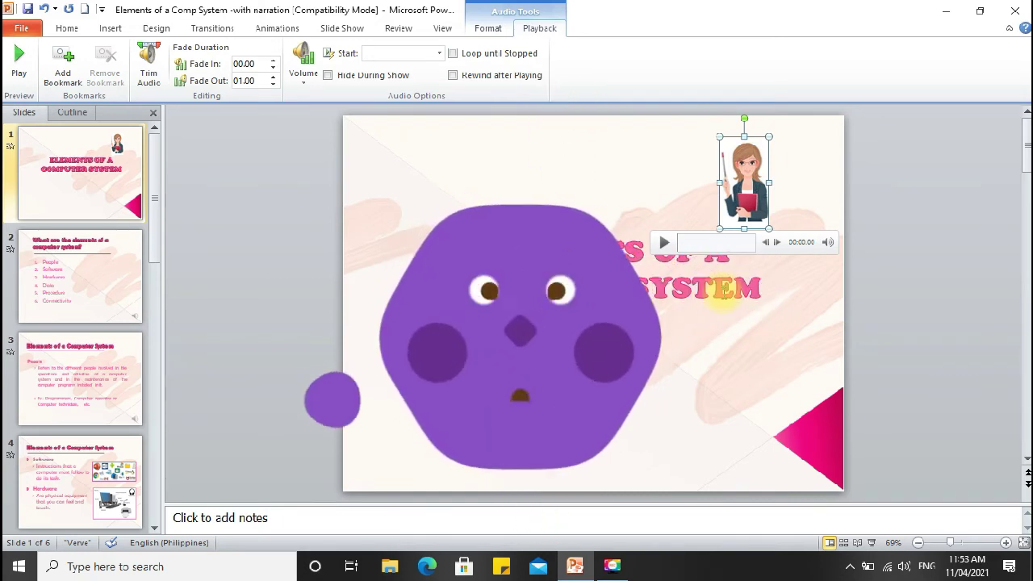
pyautogui.click(272, 63)
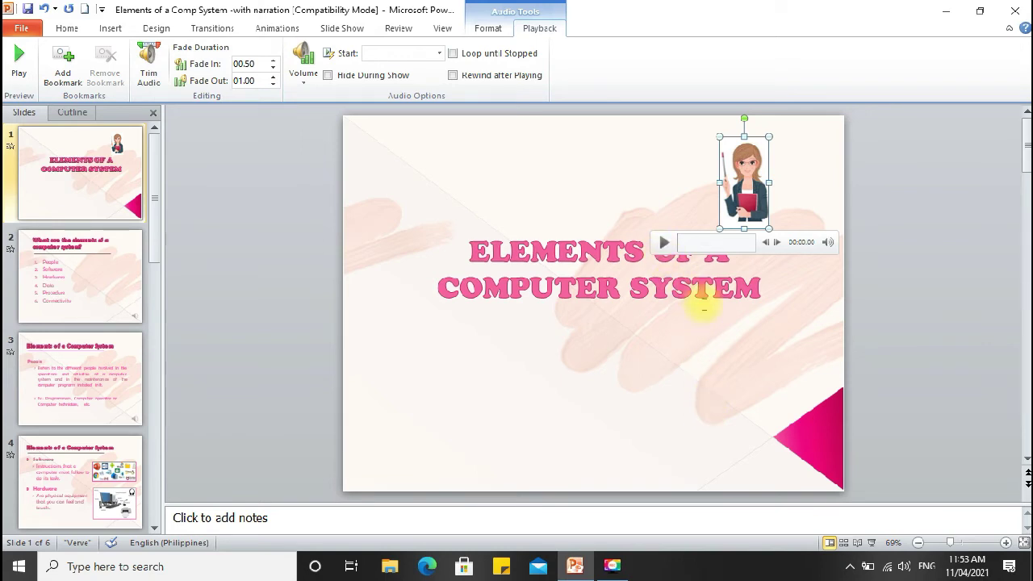
pyautogui.click(721, 344)
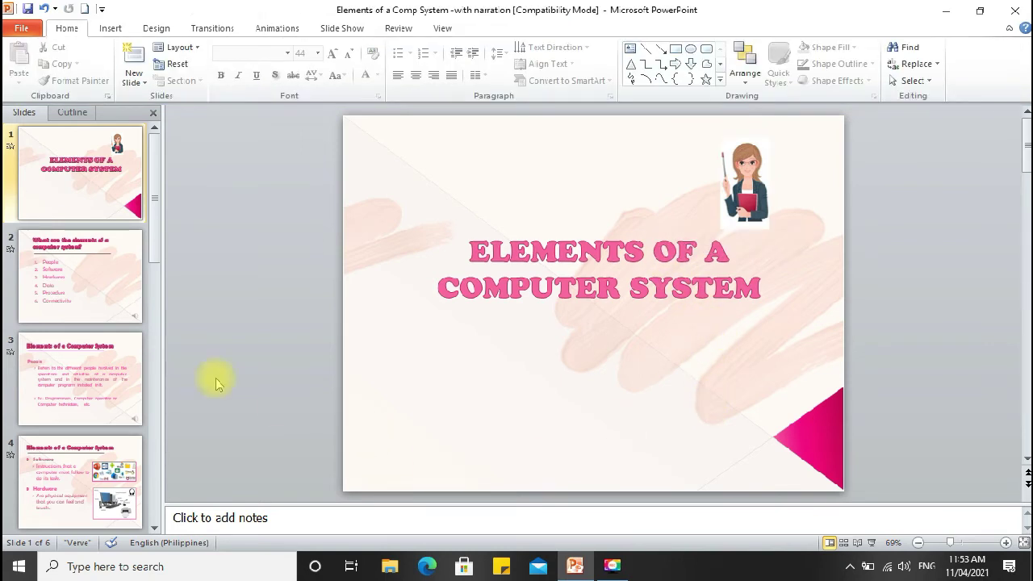
# Save the presentation as .ppt, continuing past the Compatibility Checker.
pyautogui.click(80, 302)
pyautogui.click(114, 209)
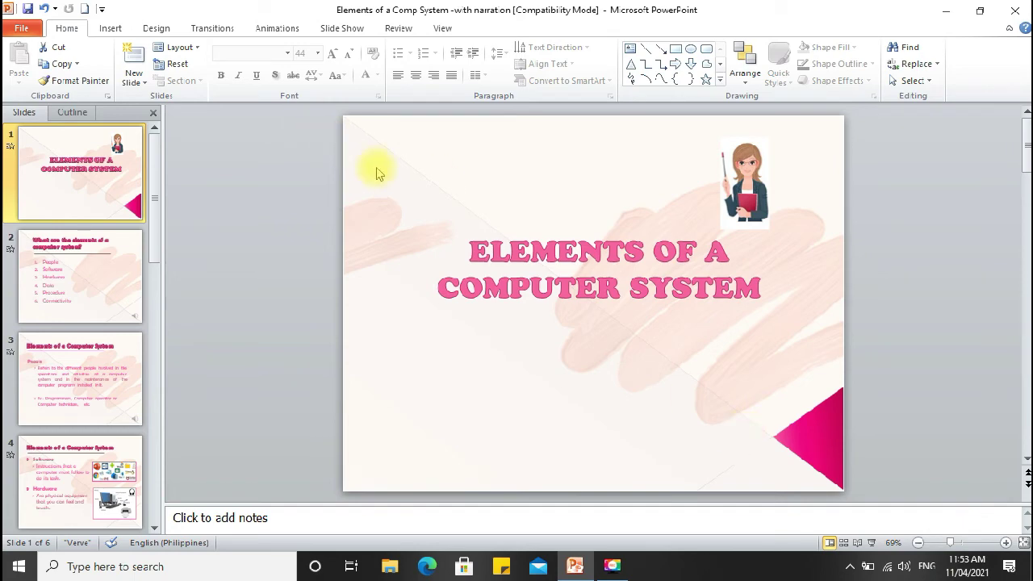
pyautogui.click(27, 8)
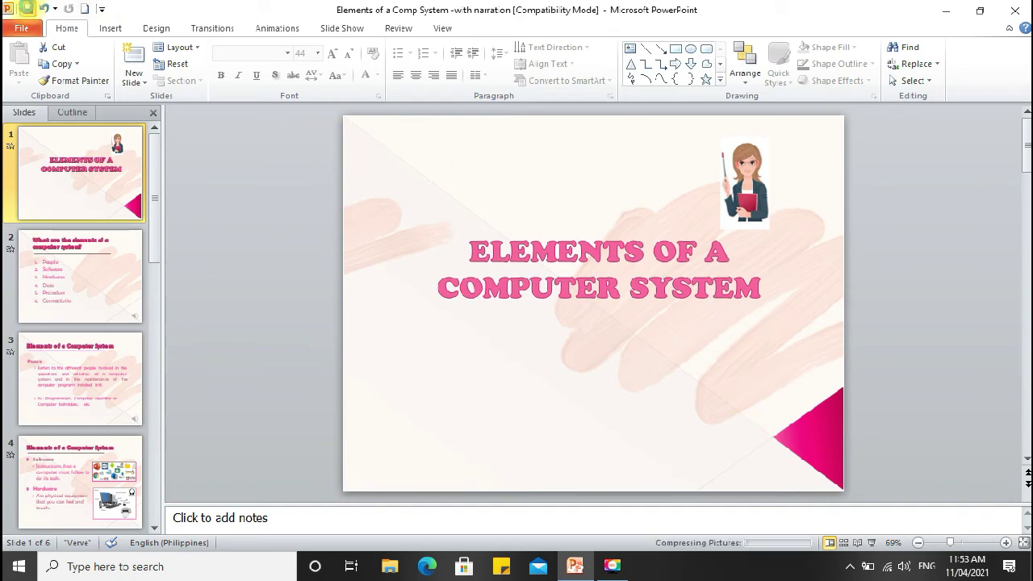
pyautogui.press('Return')
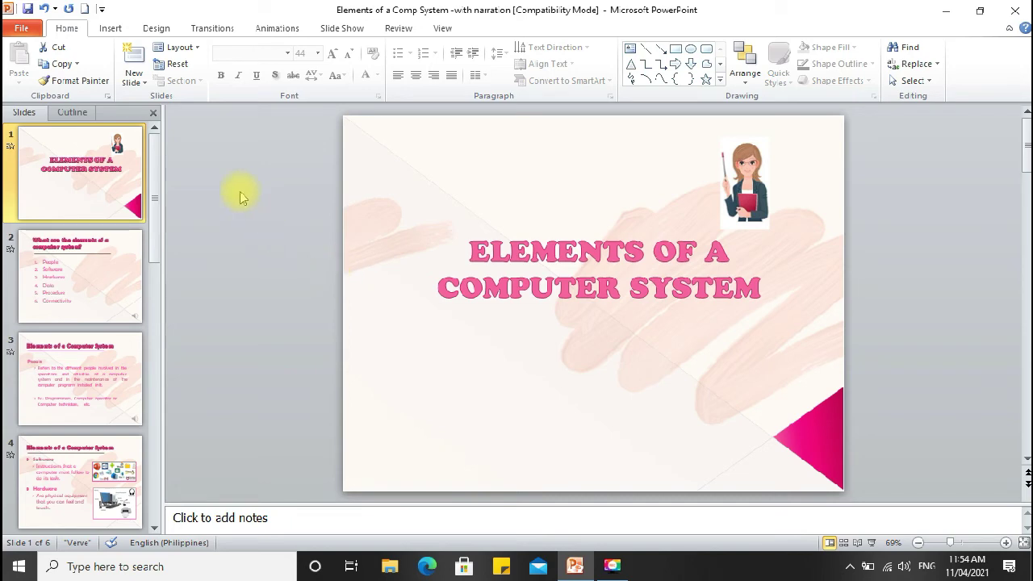
# Open File > Save & Send > Create a Video and keep Computer & HD Displays quality.
pyautogui.click(24, 29)
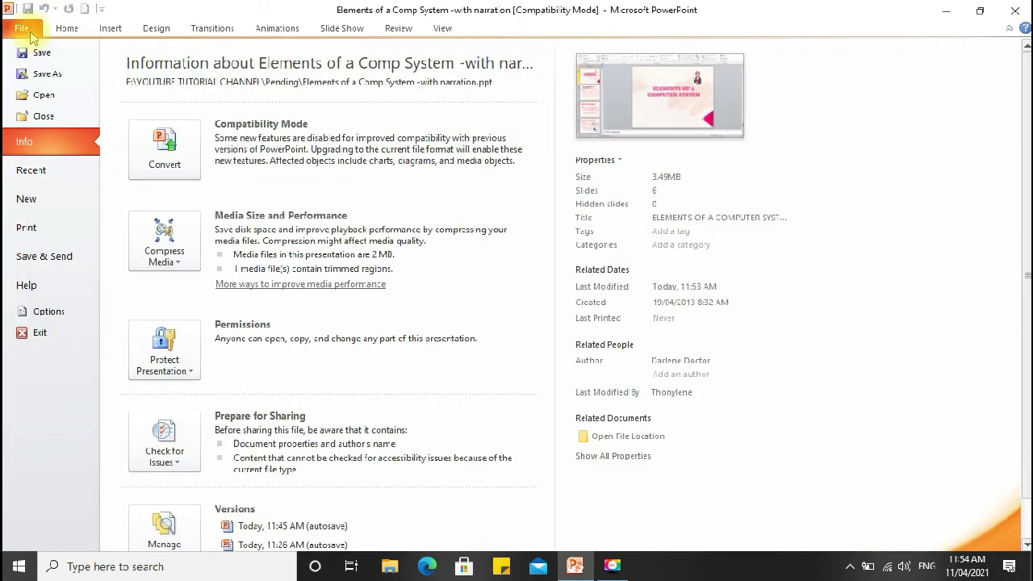
pyautogui.click(48, 257)
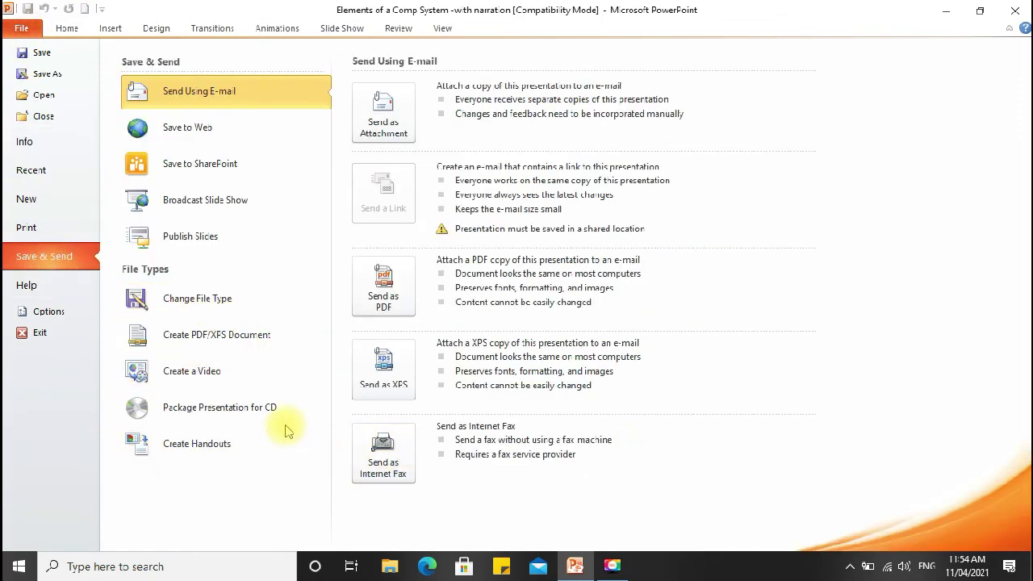
pyautogui.click(212, 373)
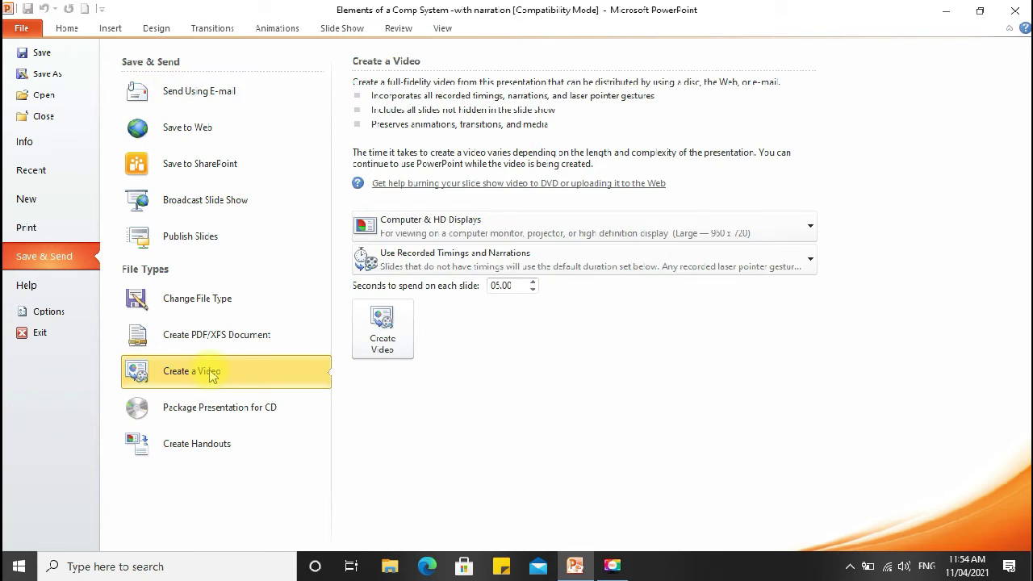
pyautogui.click(600, 235)
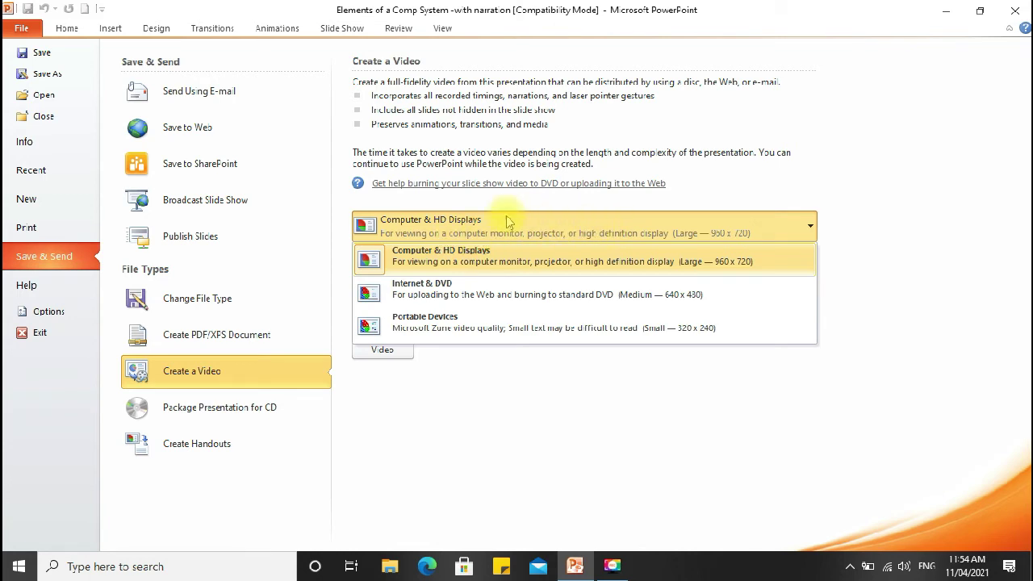
pyautogui.click(664, 215)
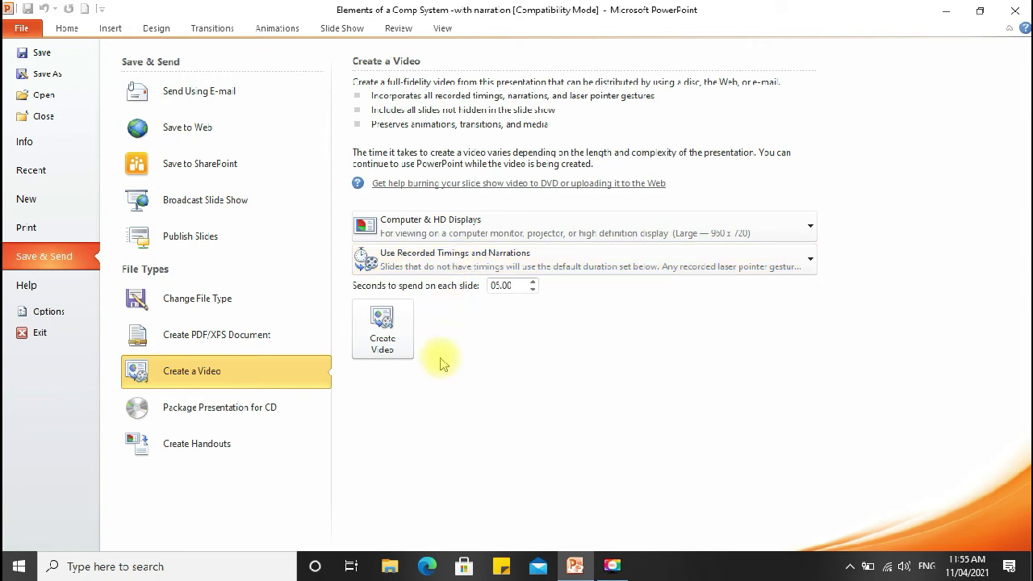
# Export the video as Windows Media Video named 'Elements of a Comp System -with narration01.wmv'.
pyautogui.click(384, 347)
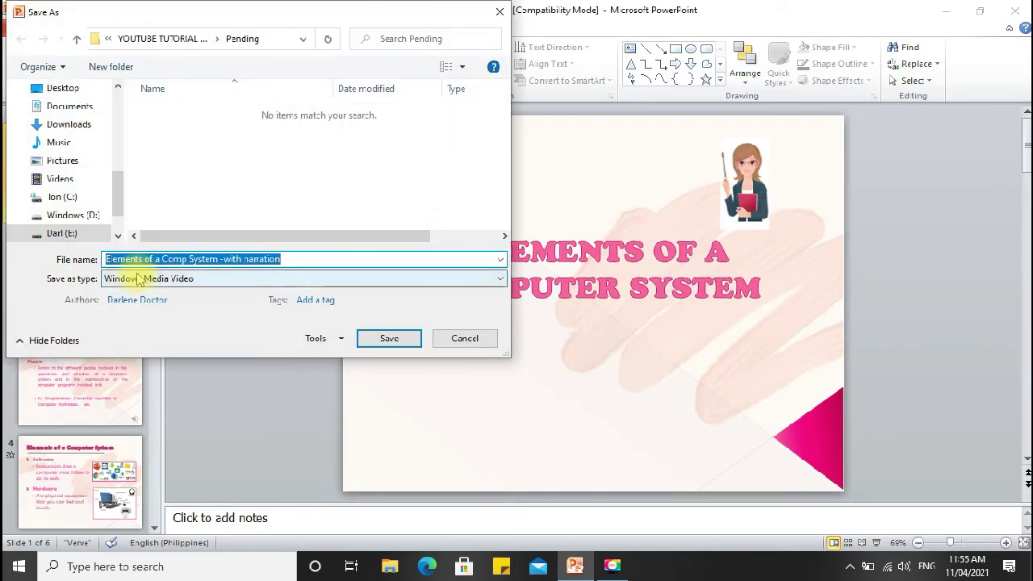
pyautogui.moveTo(375, 25); pyautogui.dragTo(575, 59)
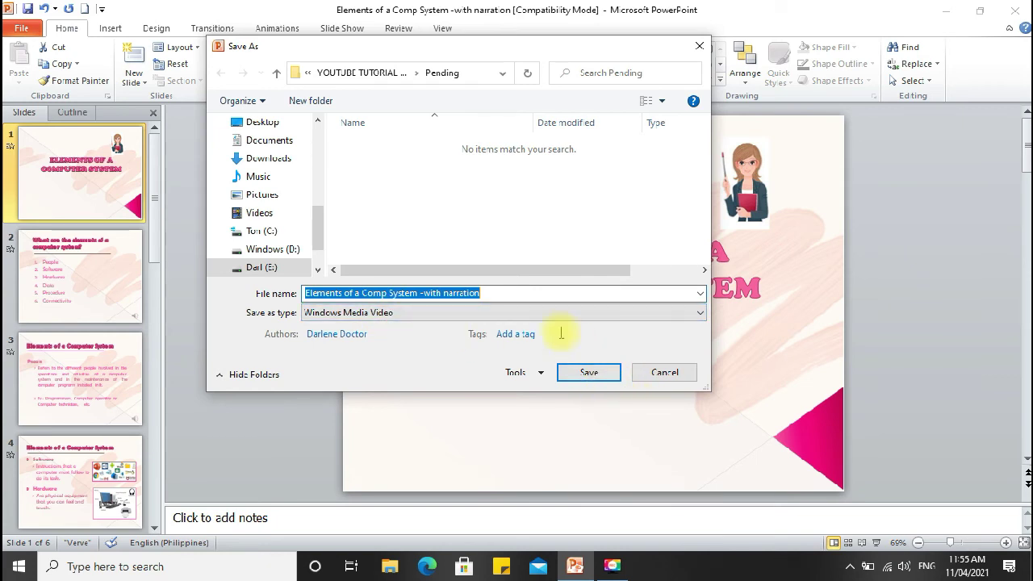
pyautogui.click(514, 293)
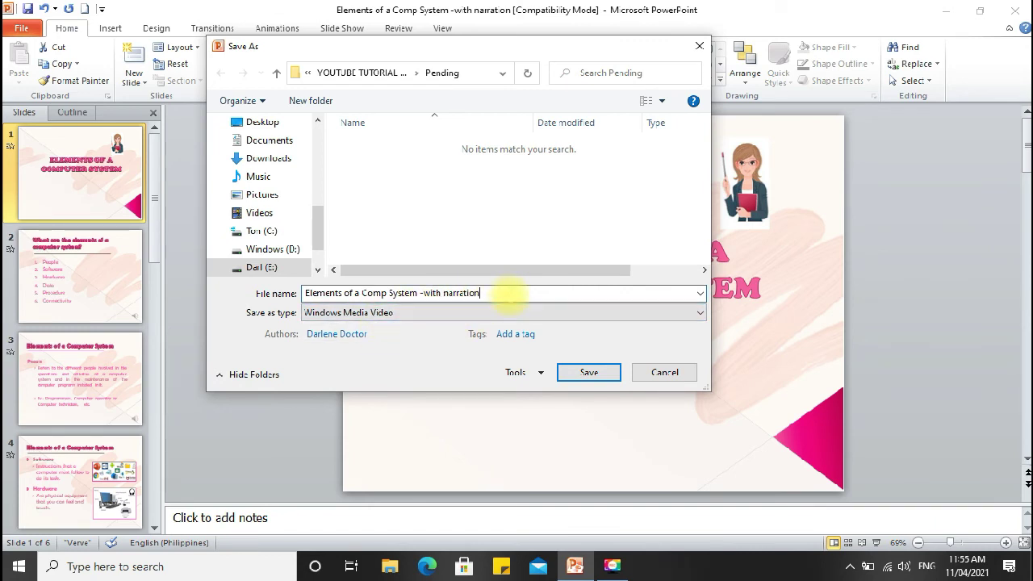
pyautogui.write('0')
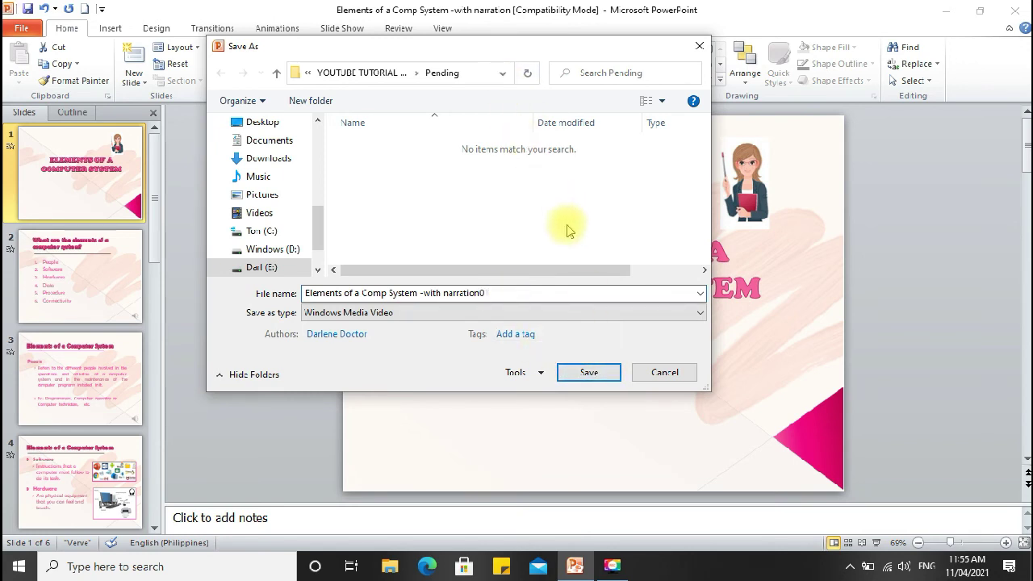
pyautogui.click(600, 377)
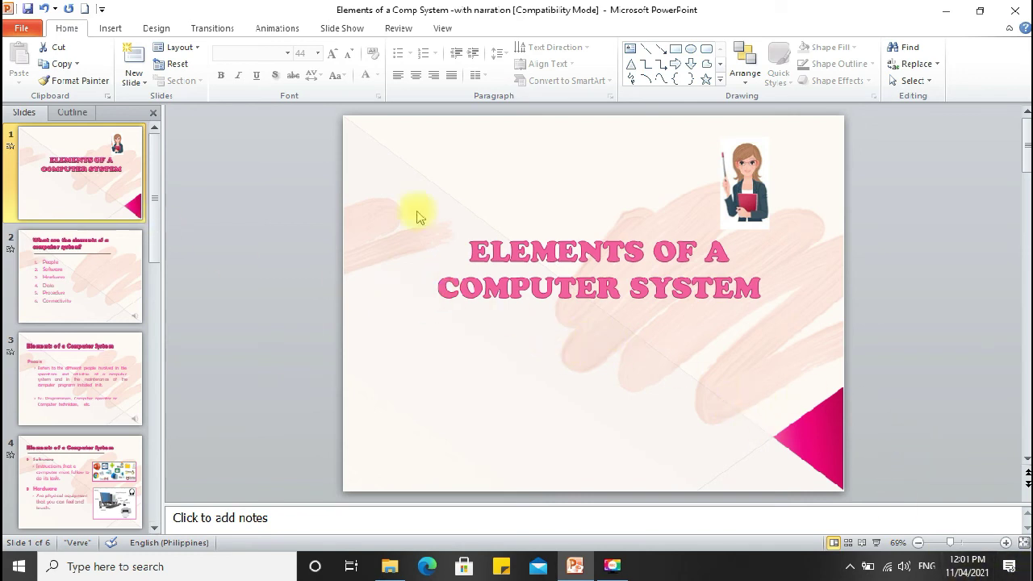
pyautogui.click(24, 30)
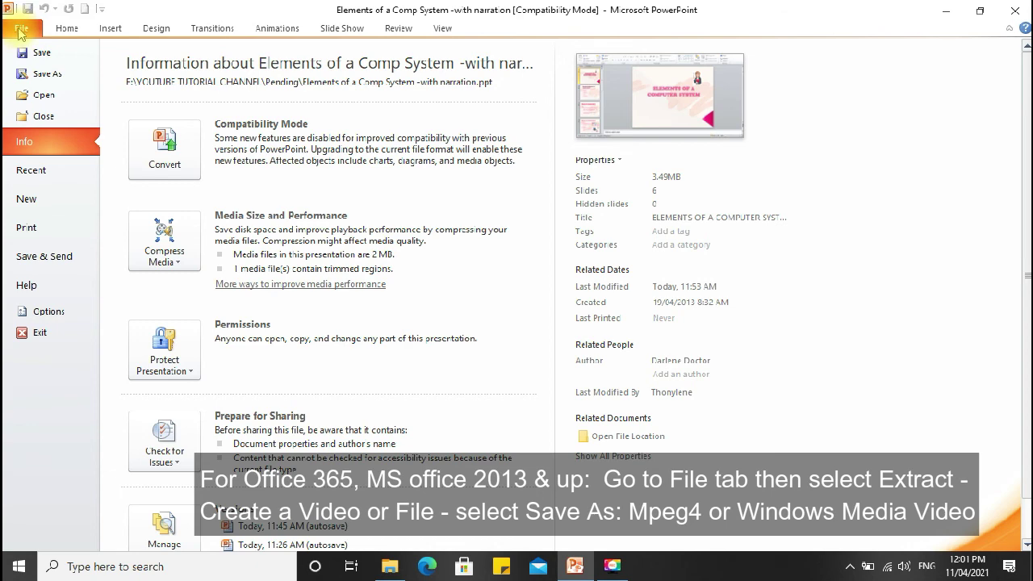
pyautogui.click(20, 31)
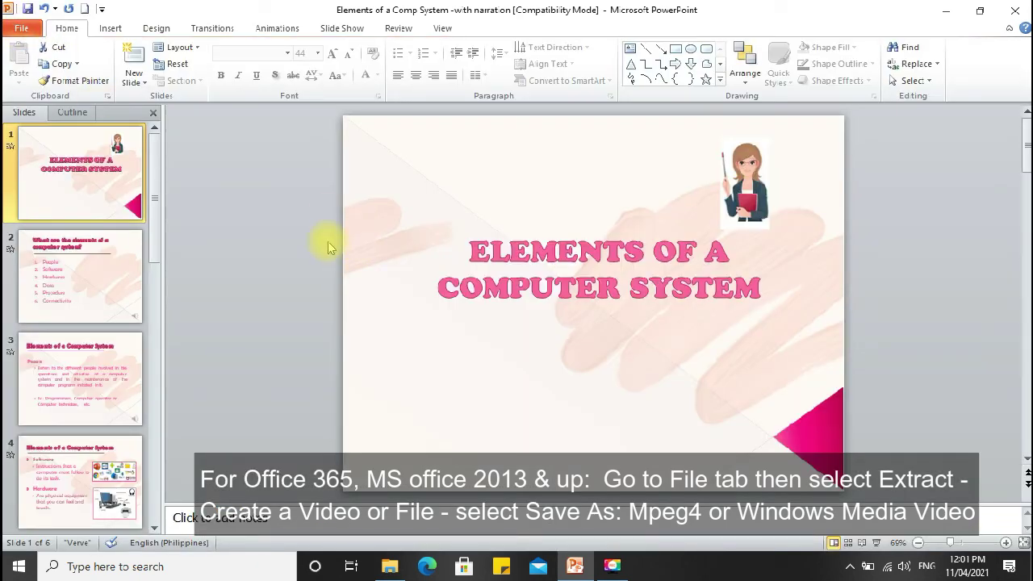
pyautogui.click(24, 29)
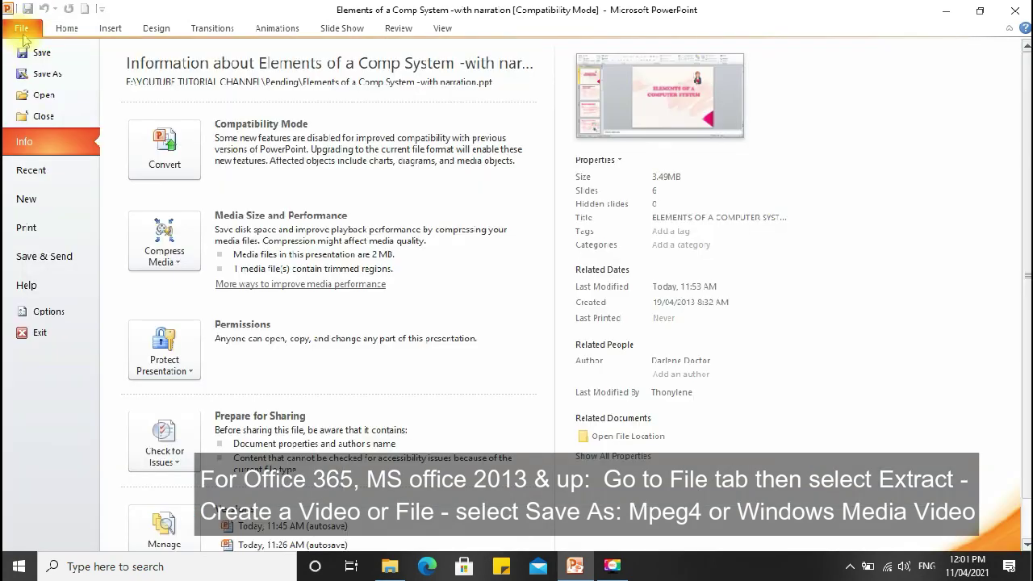
pyautogui.click(44, 74)
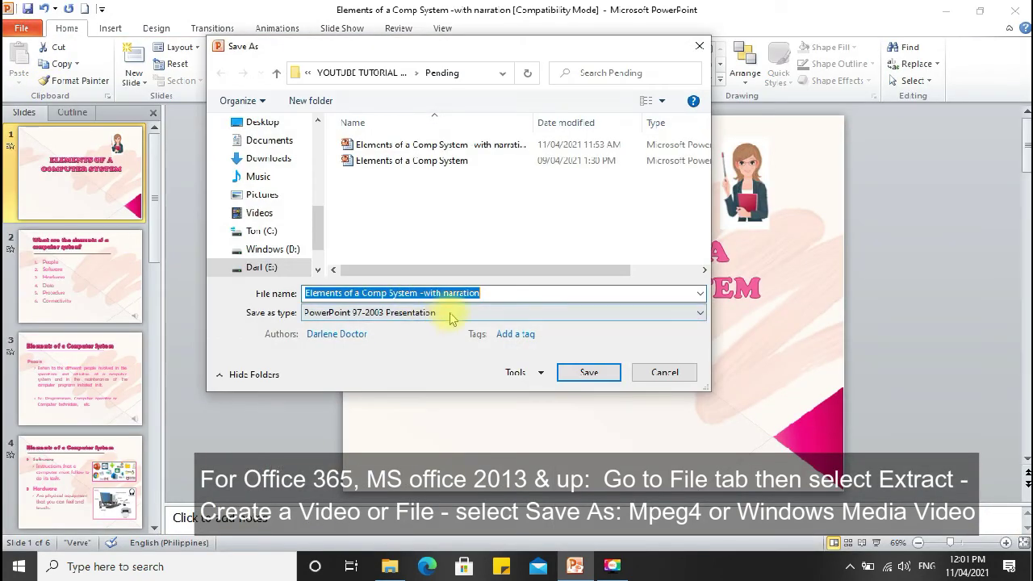
pyautogui.click(353, 314)
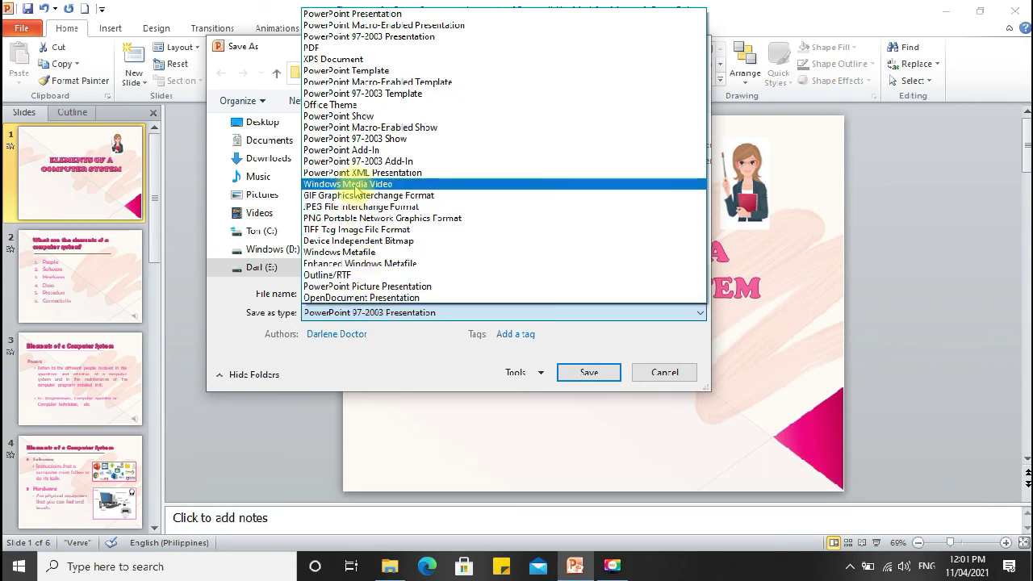
pyautogui.click(661, 380)
pyautogui.click(661, 378)
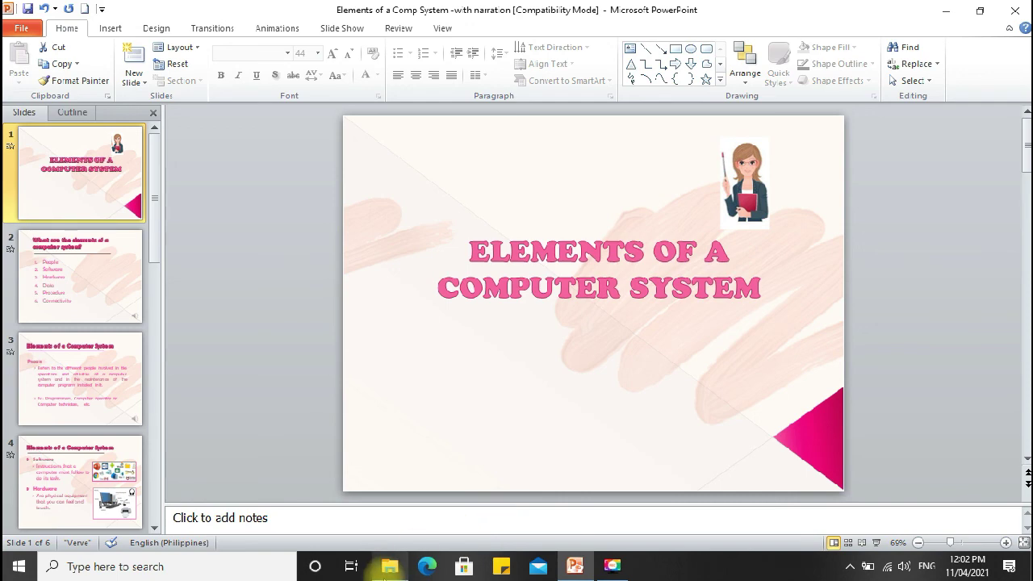
# Play the 9.52 MB WMV export from the Final Samples folder, then close the player.
pyautogui.click(389, 566)
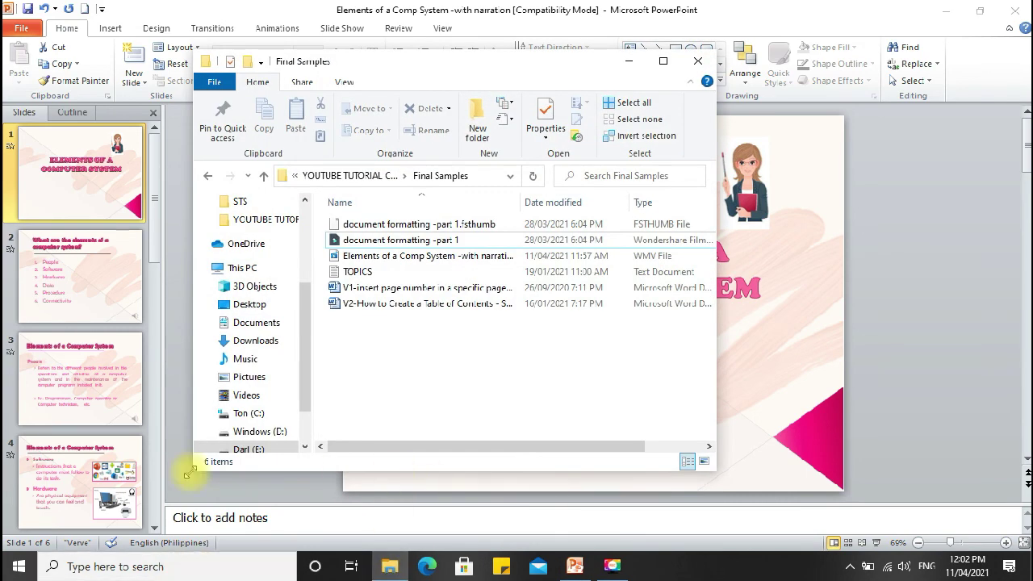
pyautogui.doubleClick(418, 257)
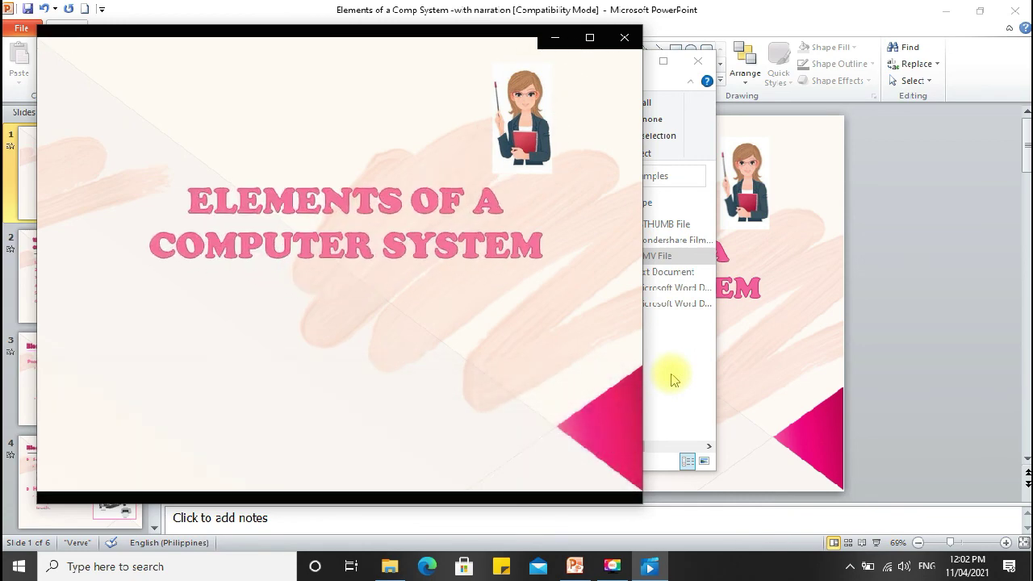
pyautogui.click(624, 38)
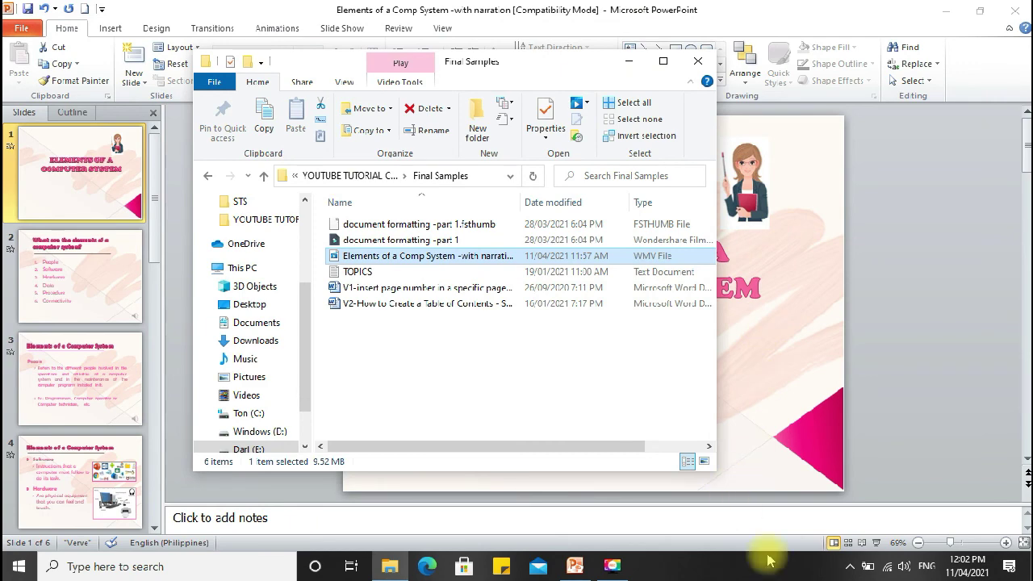